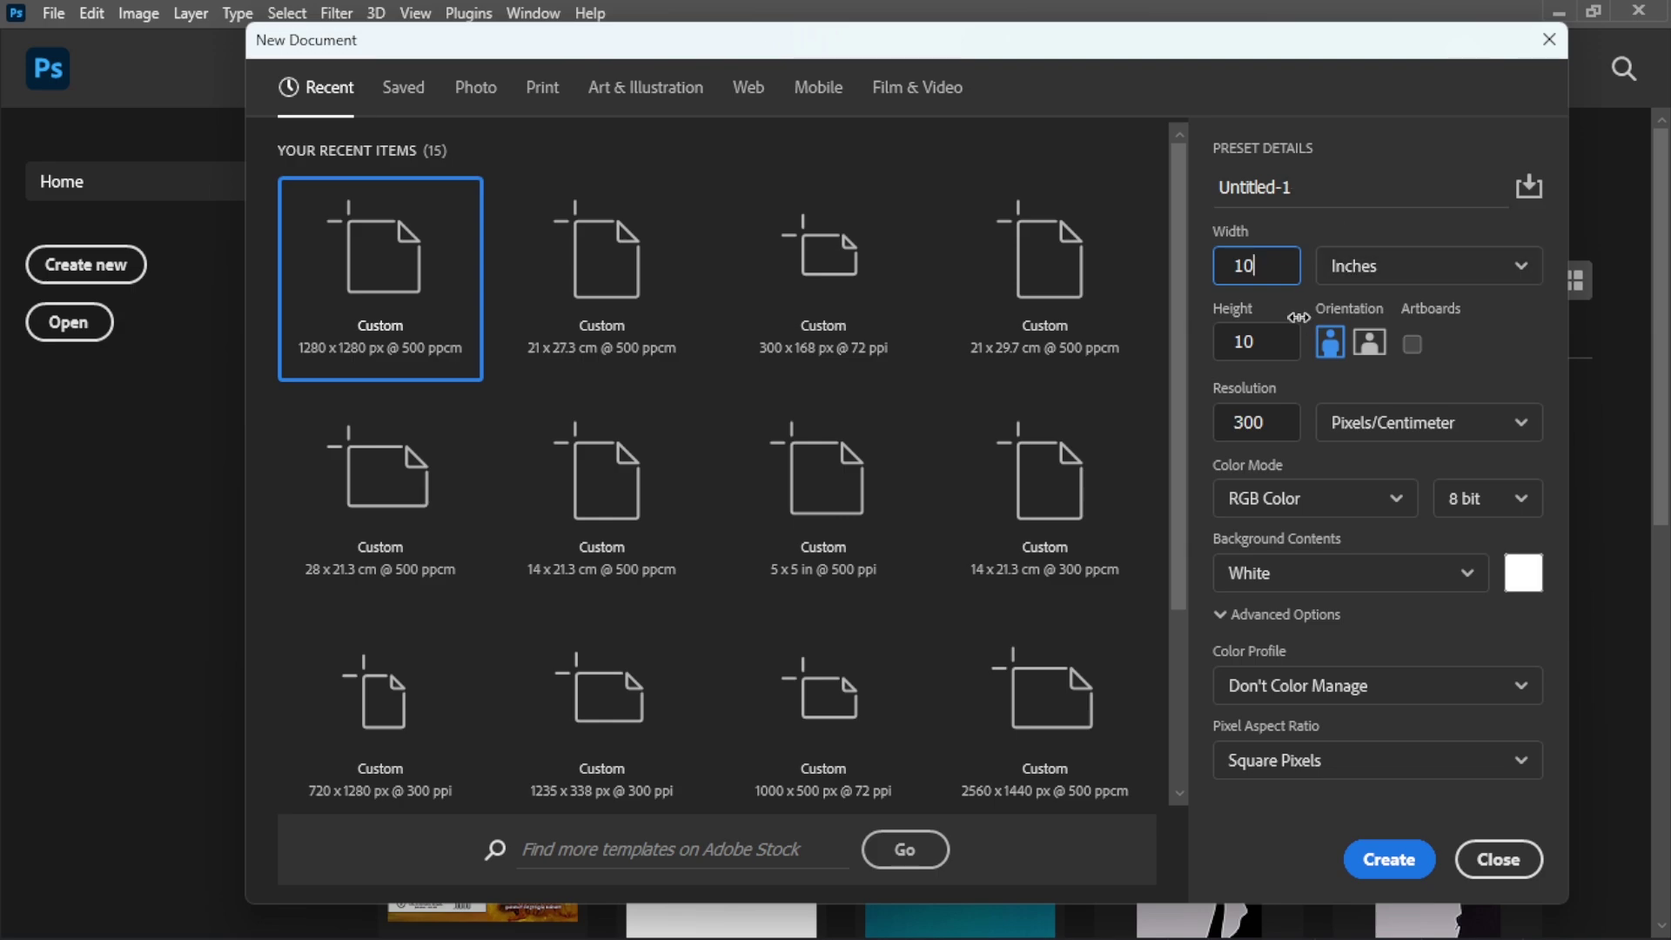
# - Set the height to 10 inches and create the 10 × 10 inch document at 300 pixels/centimeter
pyautogui.click(1244, 341)
pyautogui.press('BackSpace')
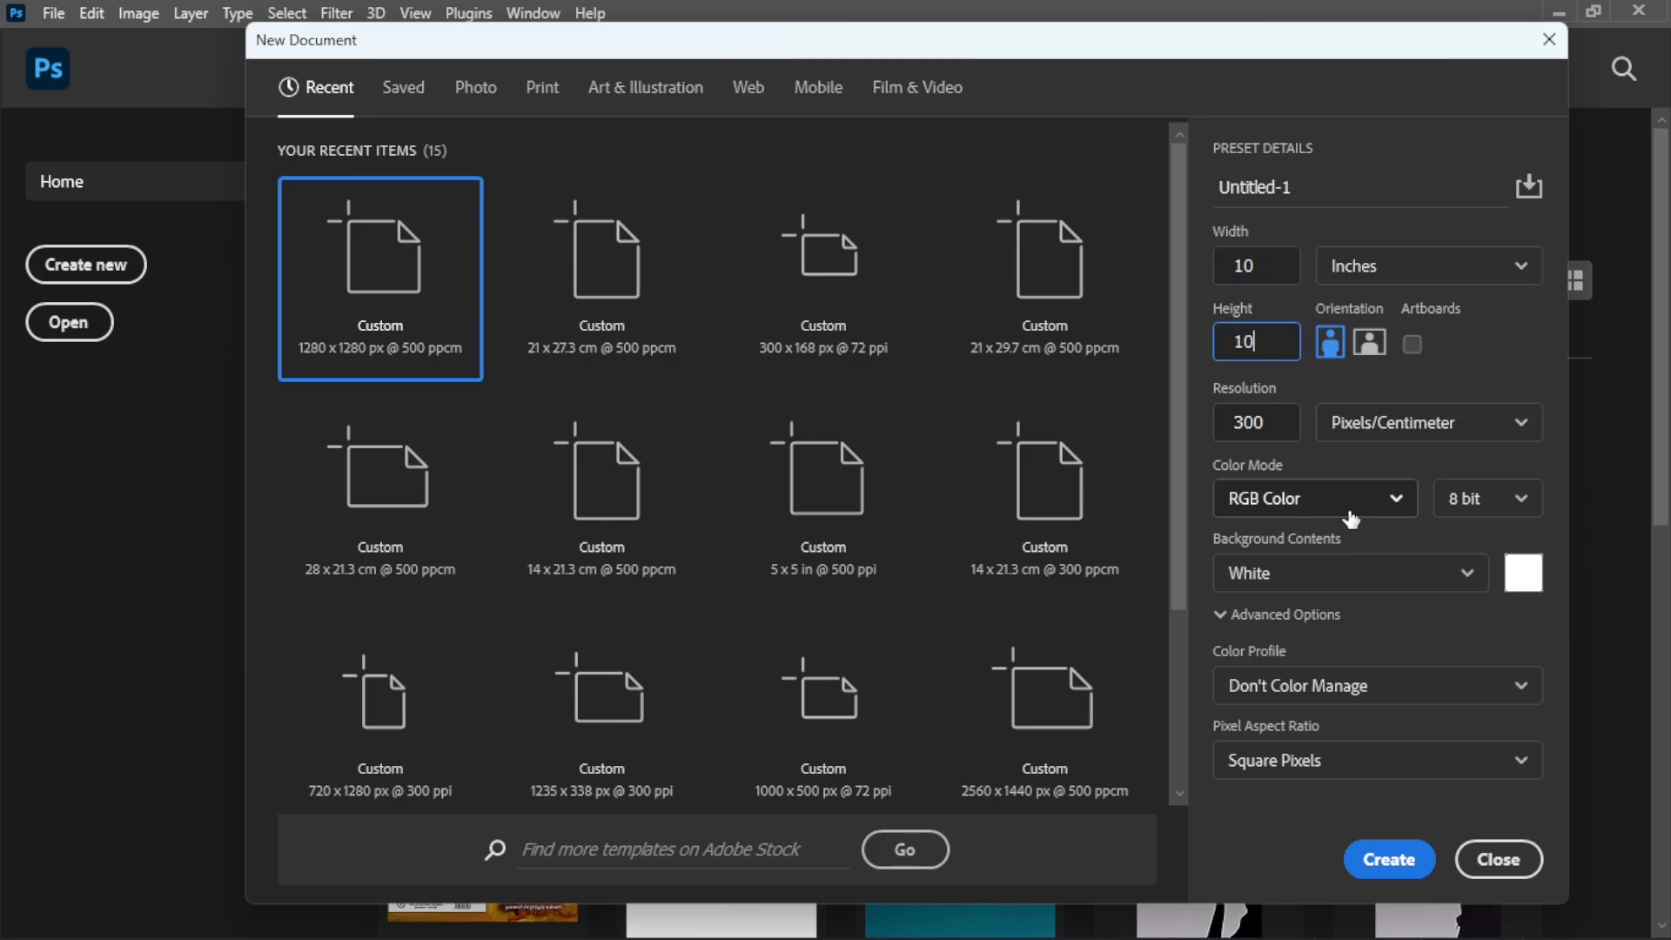
pyautogui.click(1389, 873)
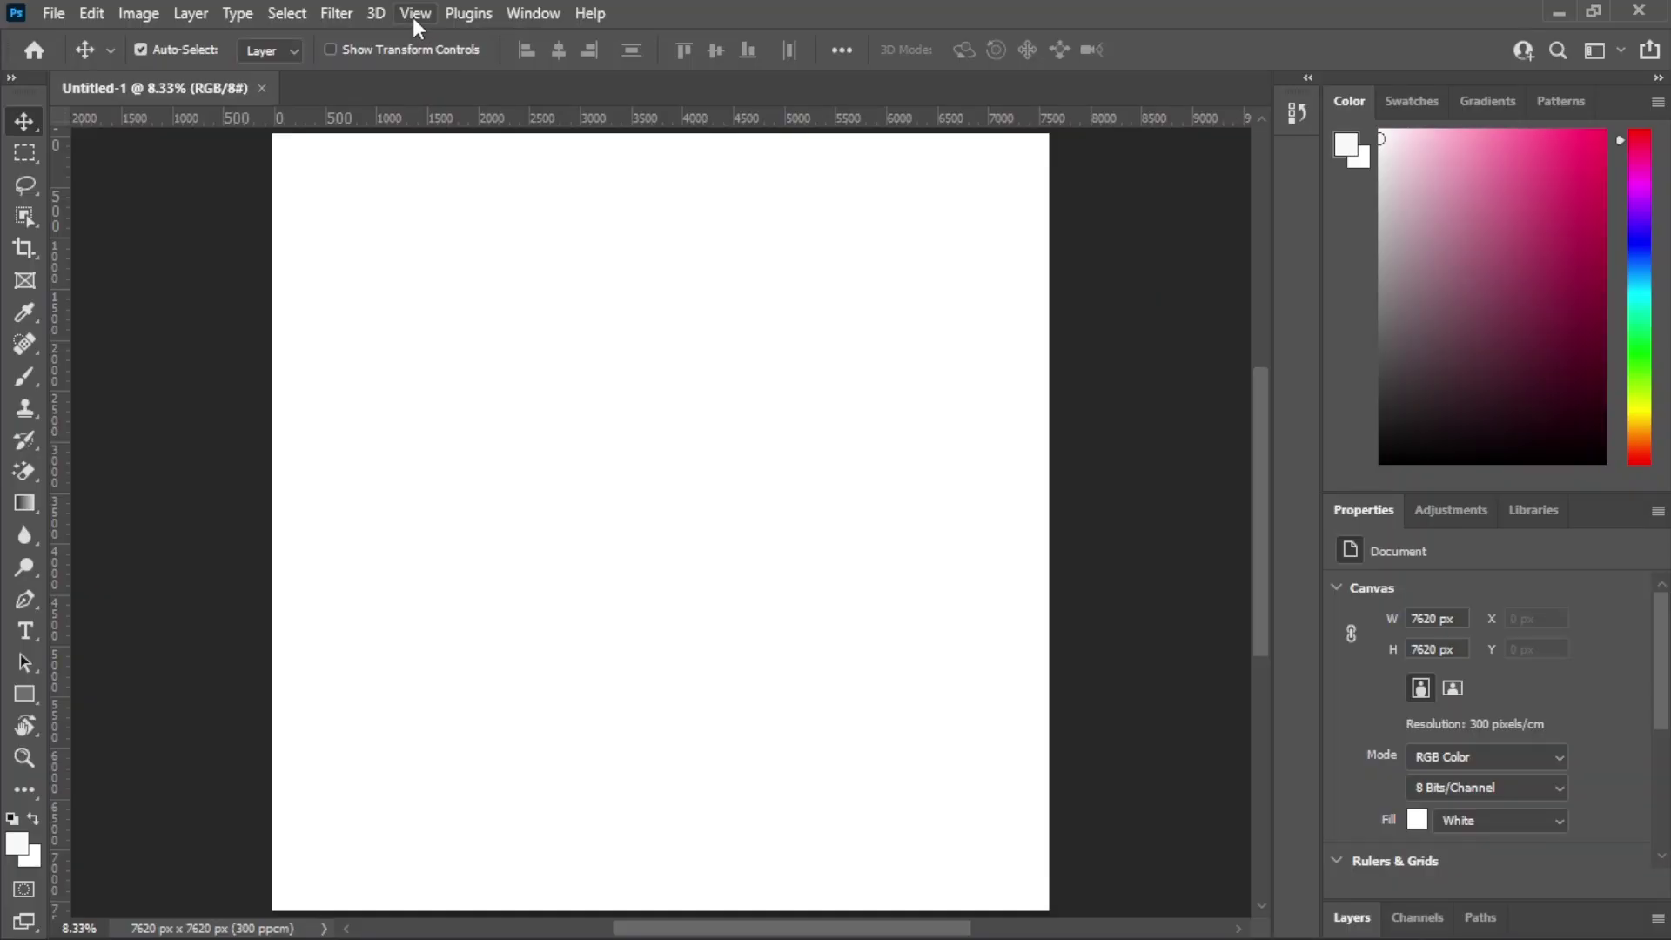
# - Add a vertical and a horizontal guide at 50%, crossing at the centre of the canvas
pyautogui.click(426, 10)
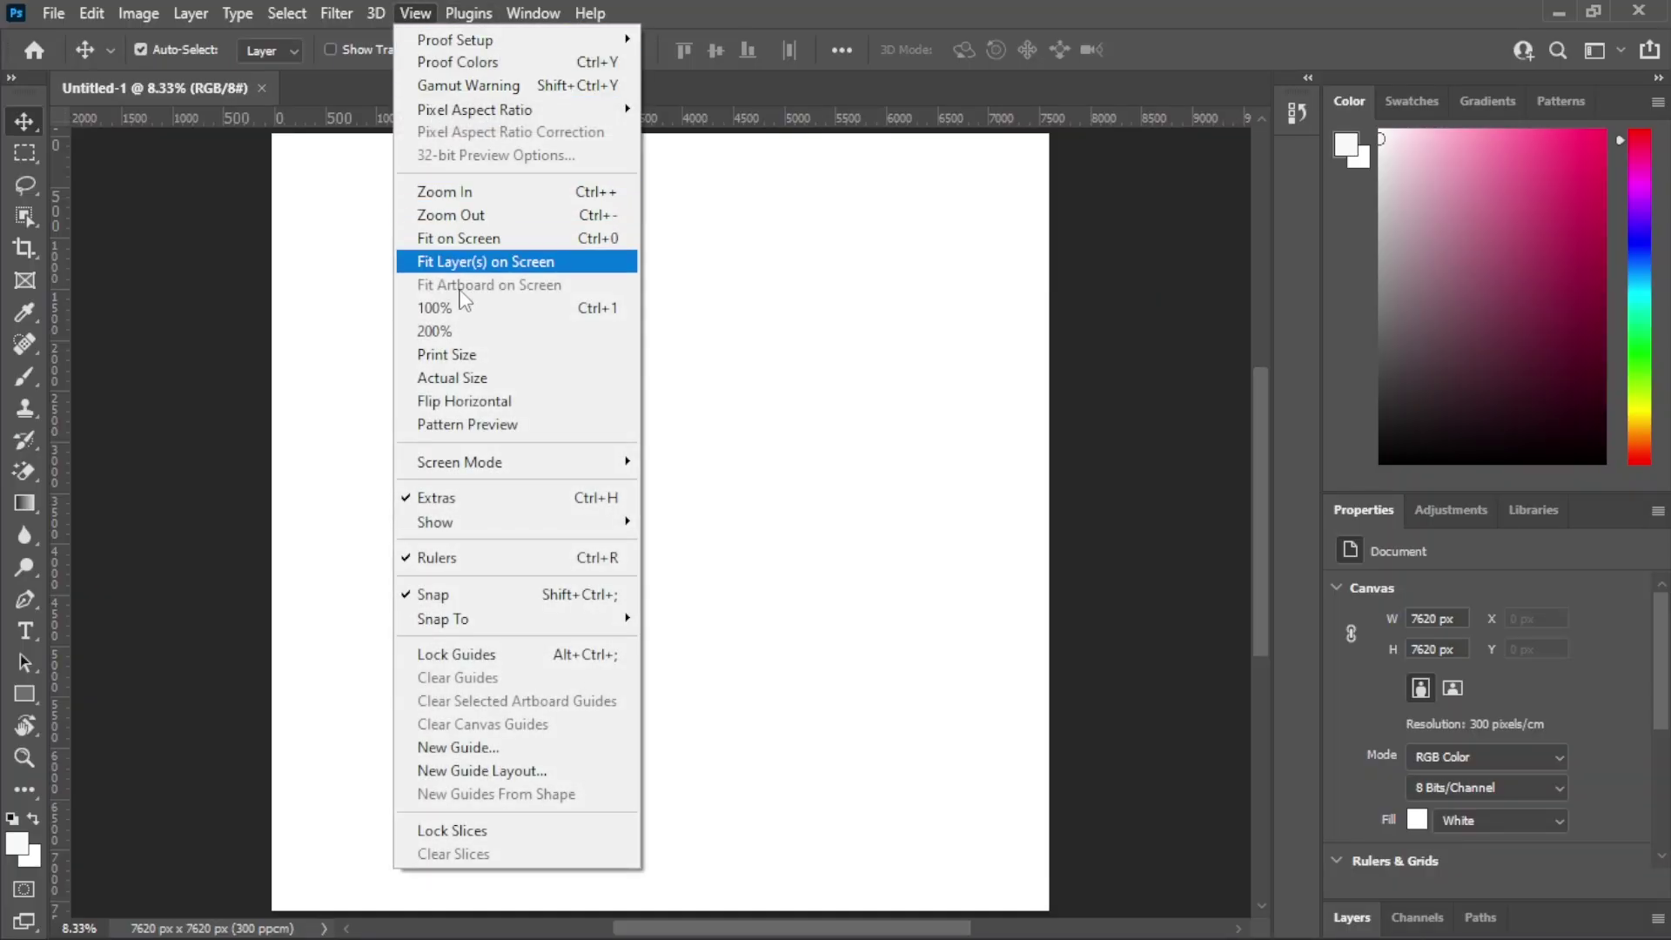
pyautogui.click(475, 754)
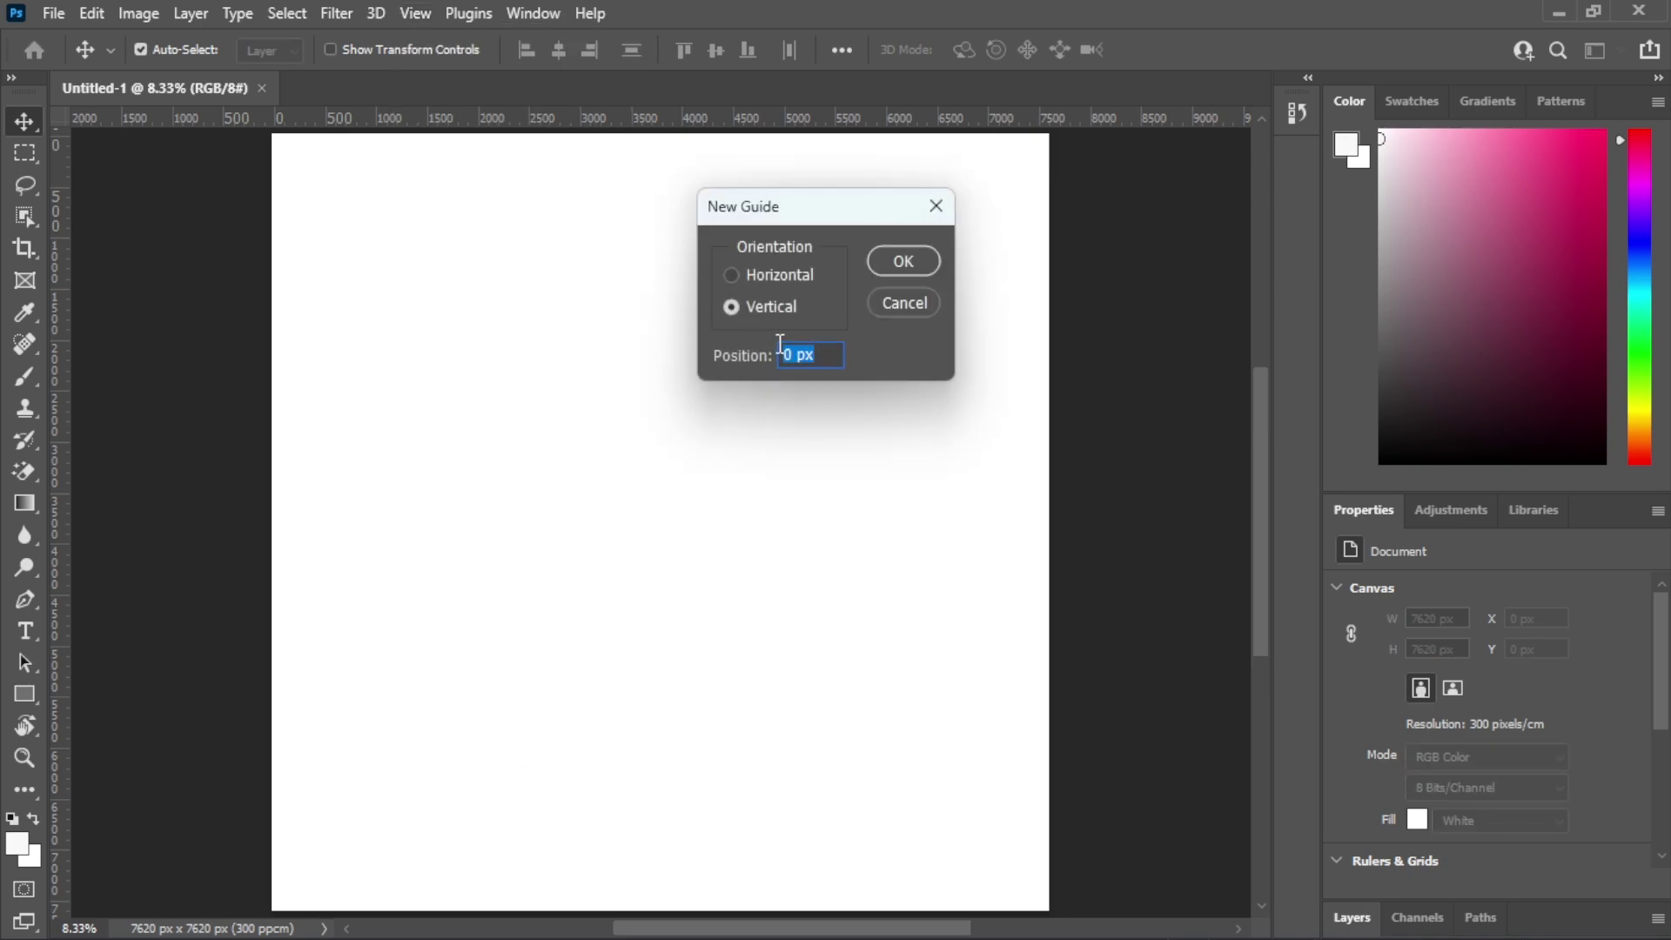
pyautogui.write('50')
pyautogui.click(904, 263)
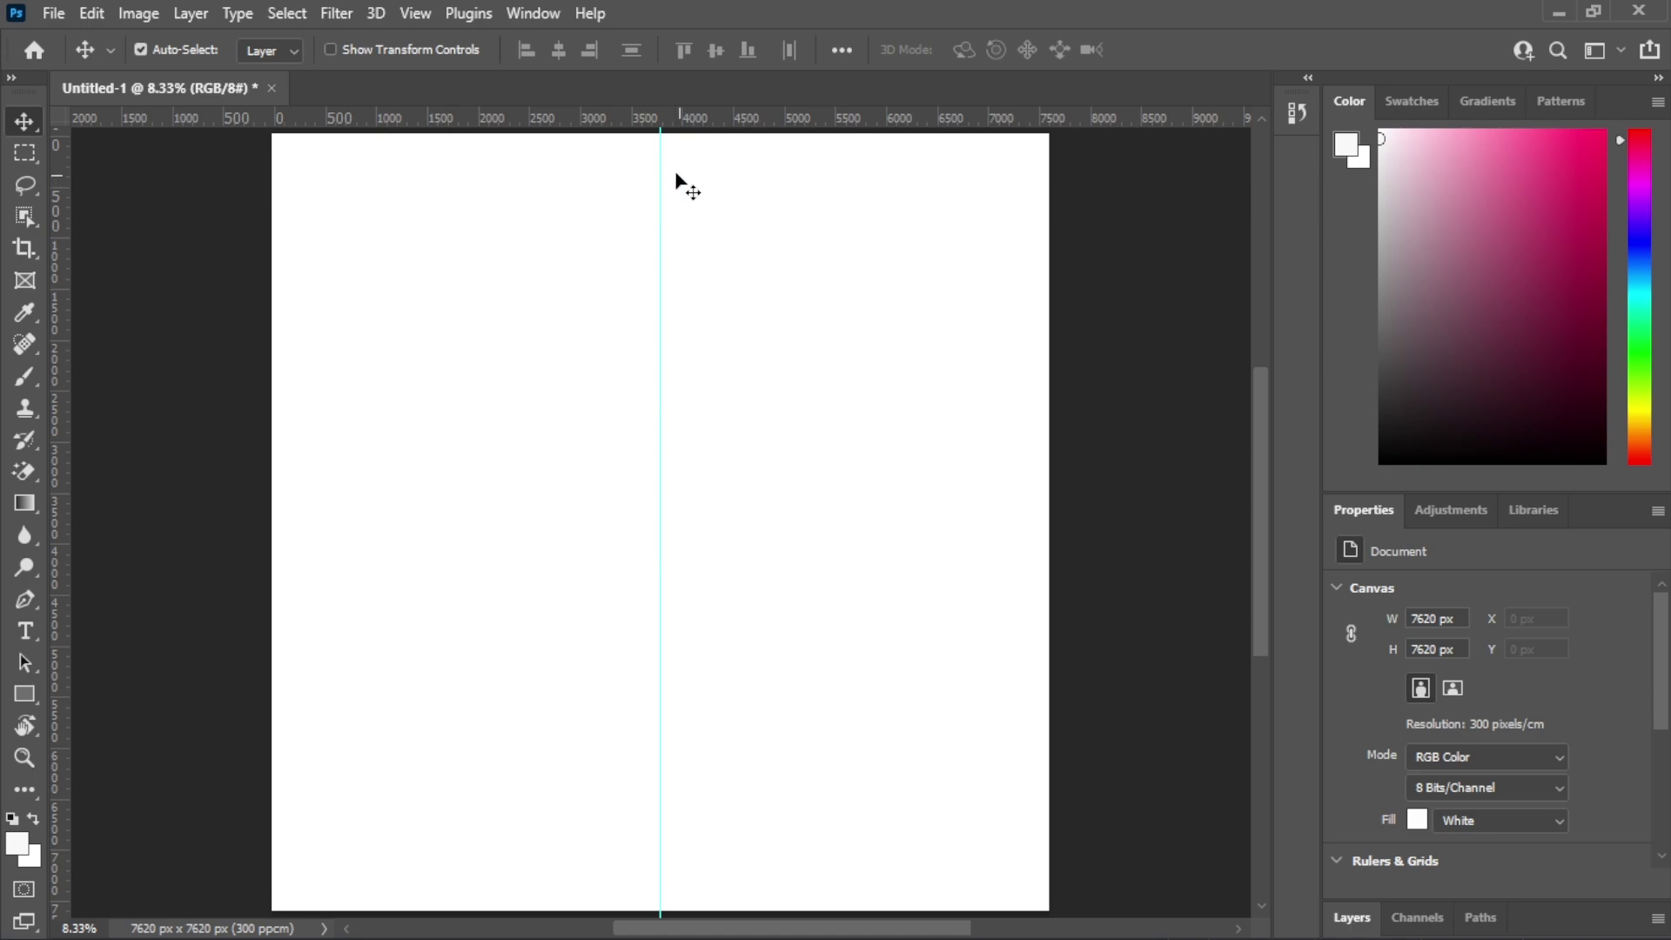
pyautogui.click(410, 12)
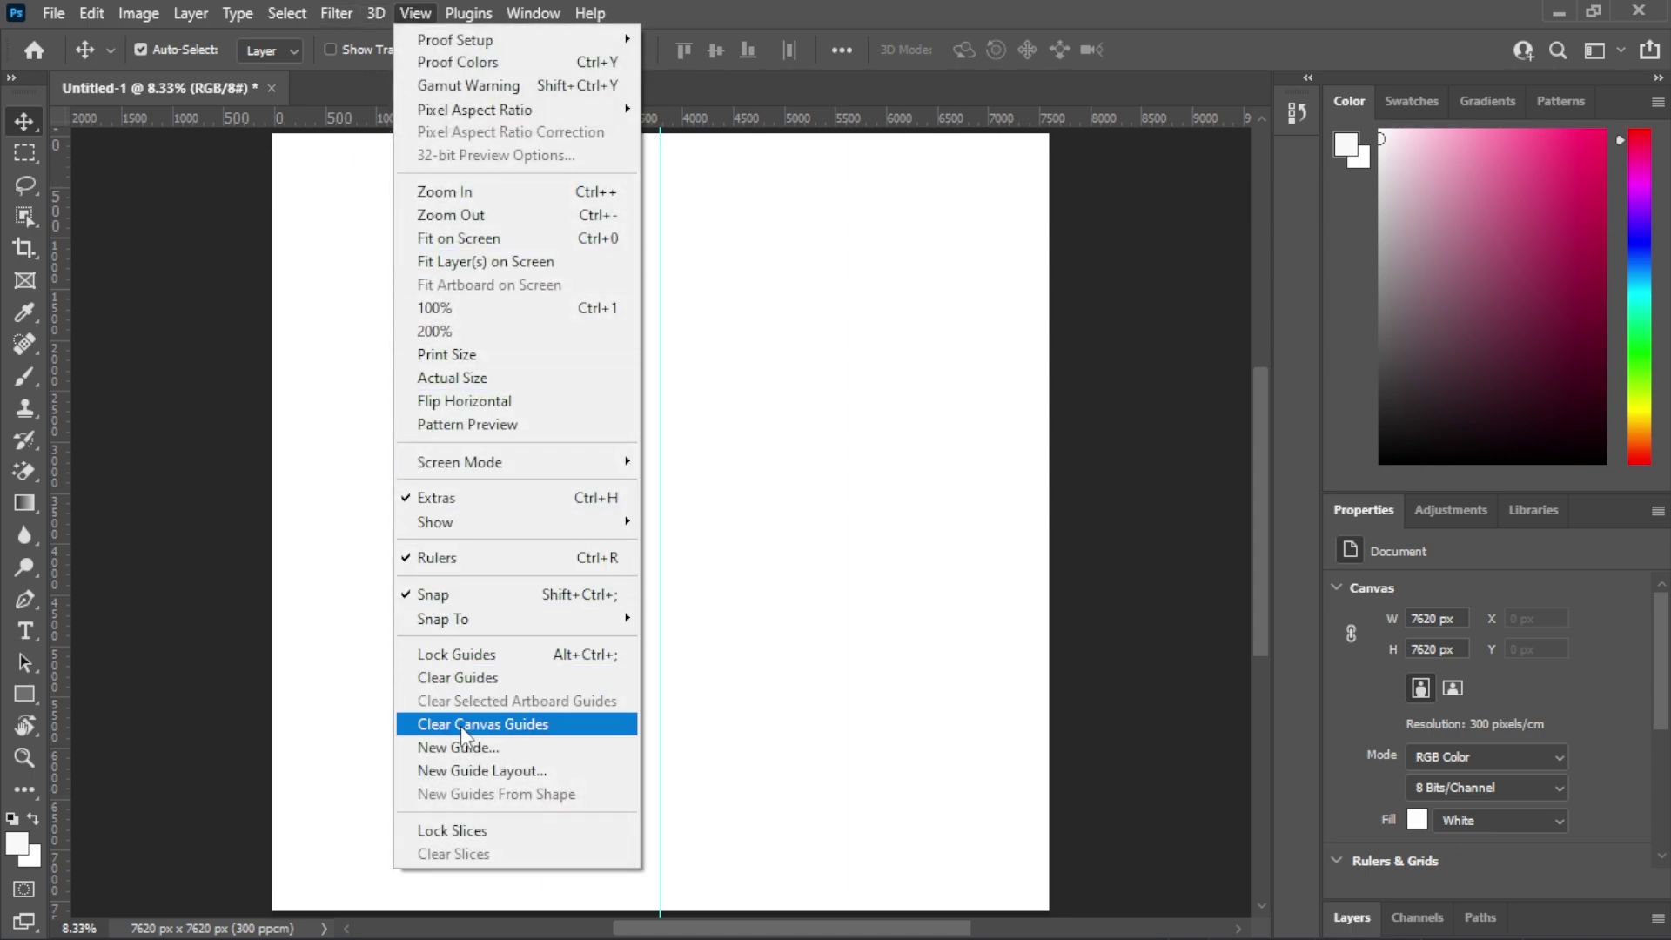
pyautogui.click(471, 750)
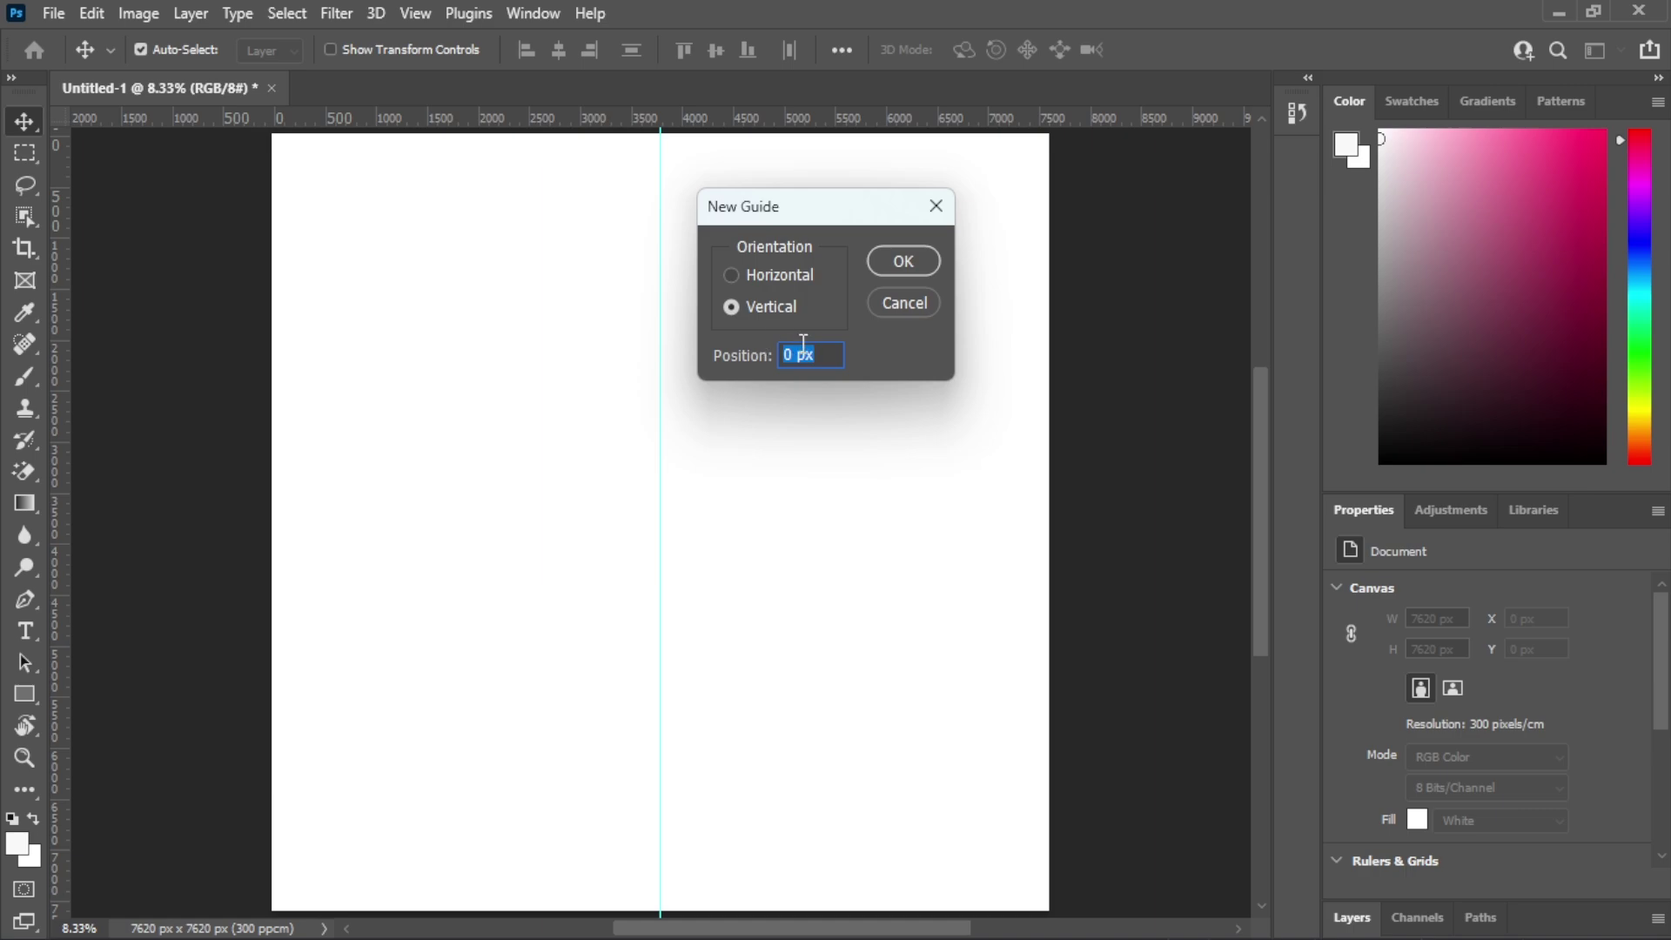
pyautogui.write('50')
pyautogui.click(873, 260)
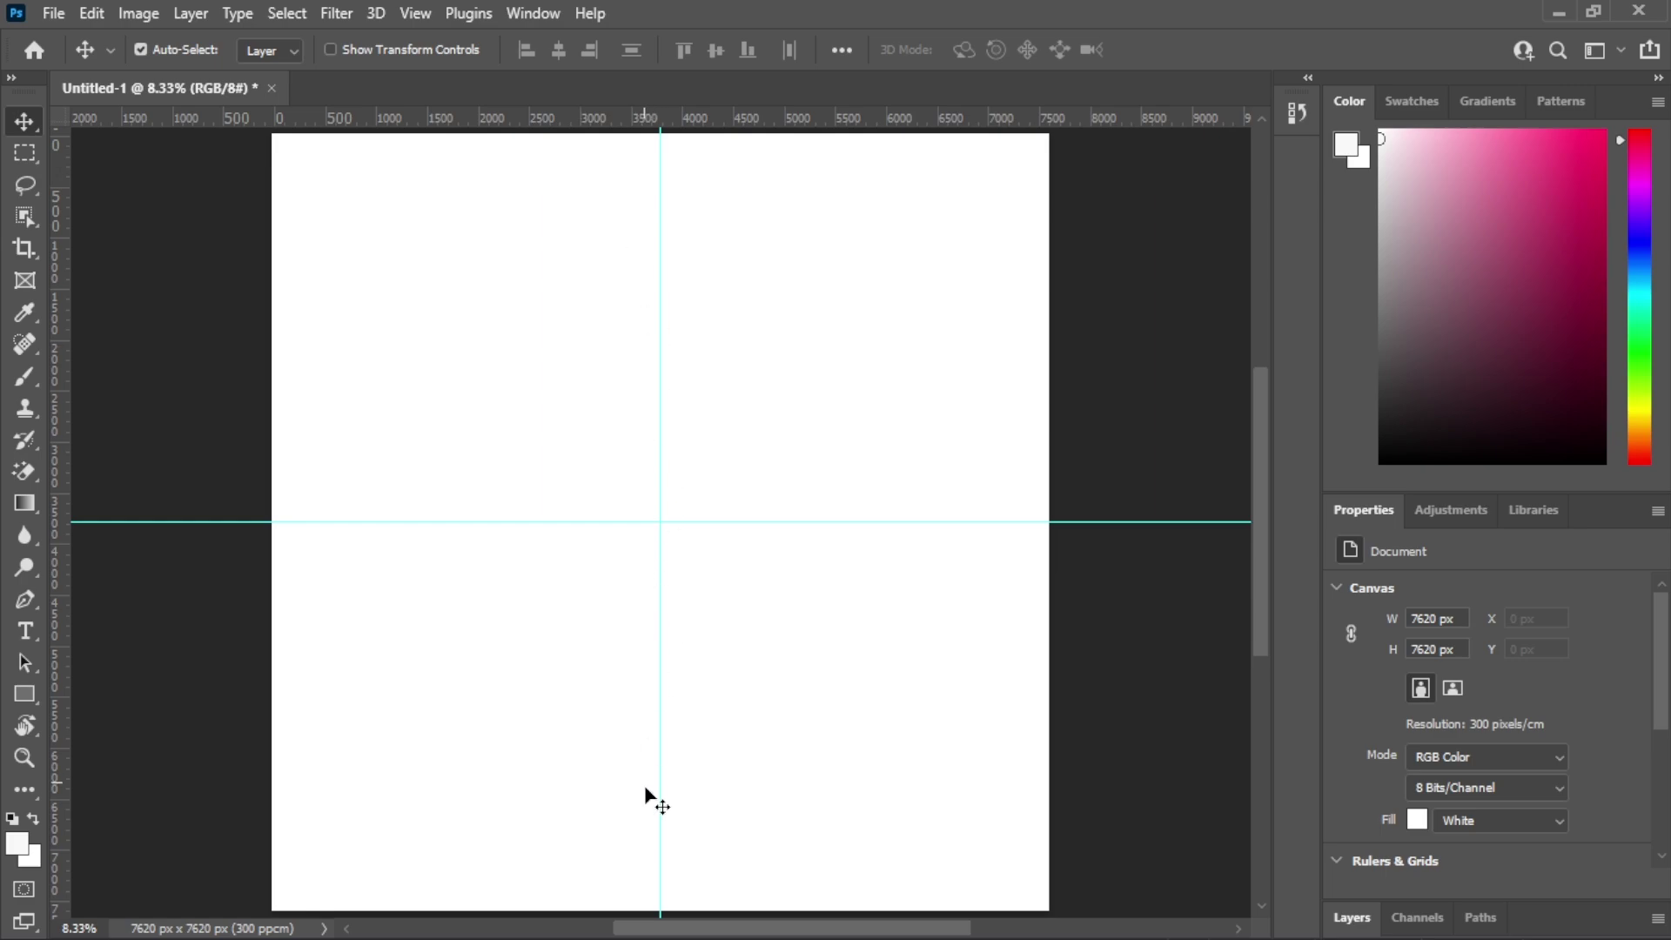
# - Add a vertical guide and a horizontal guide, each at 1 cm, near the canvas's left and top edges
pyautogui.click(416, 13)
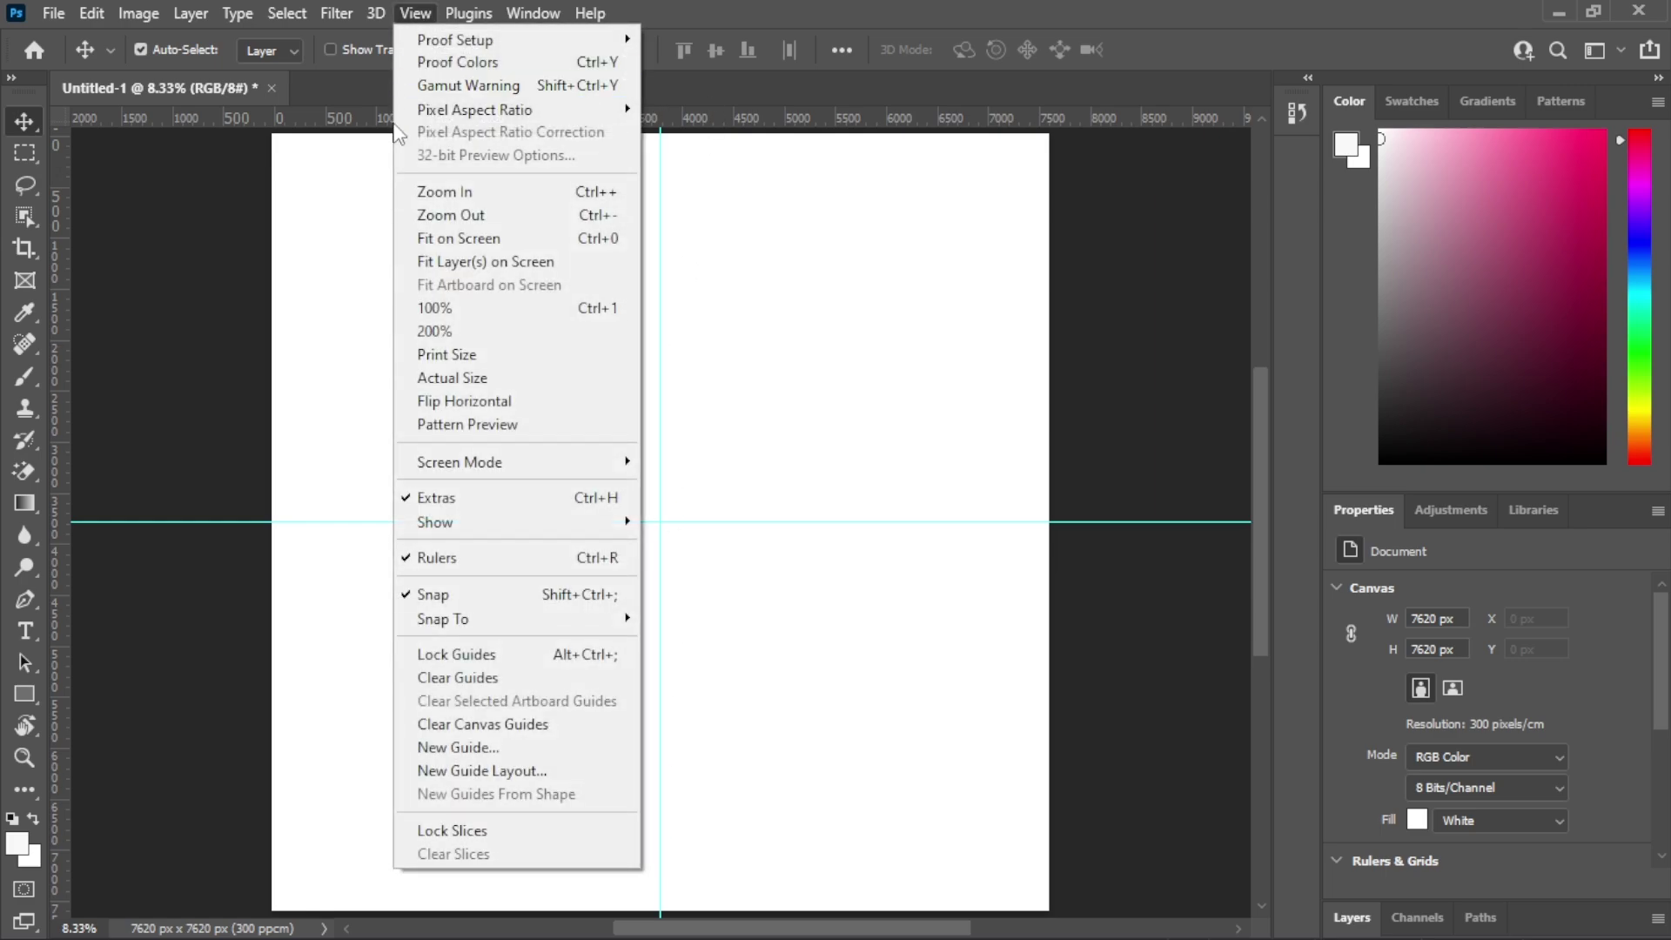
pyautogui.click(430, 748)
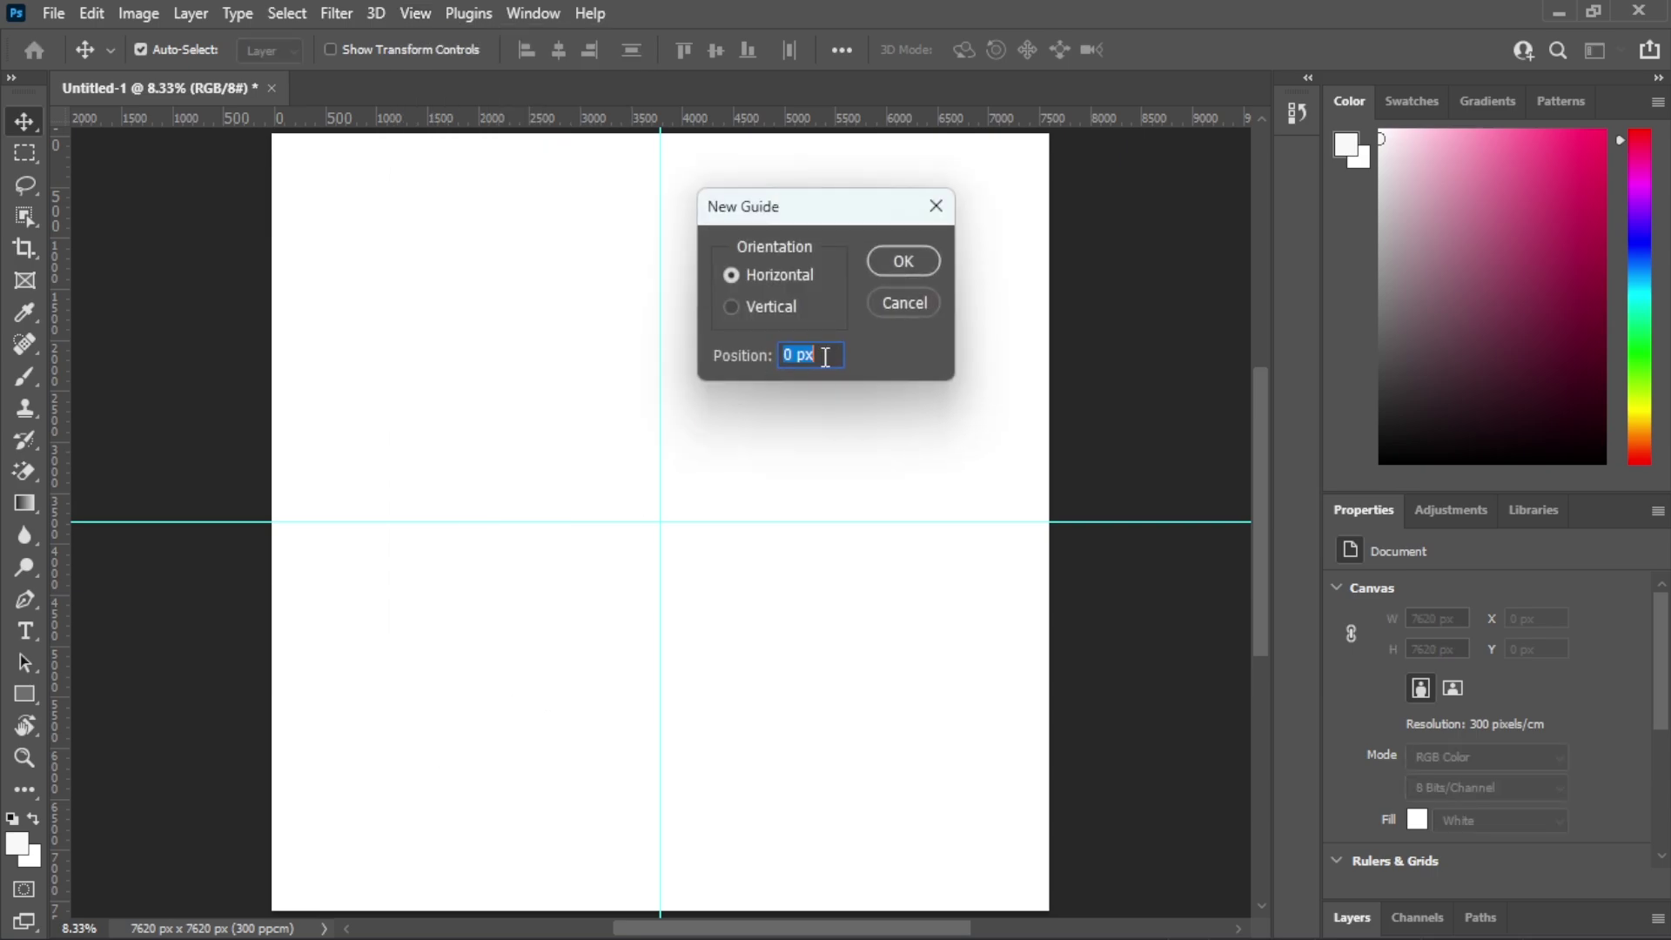
pyautogui.write('1')
pyautogui.click(731, 306)
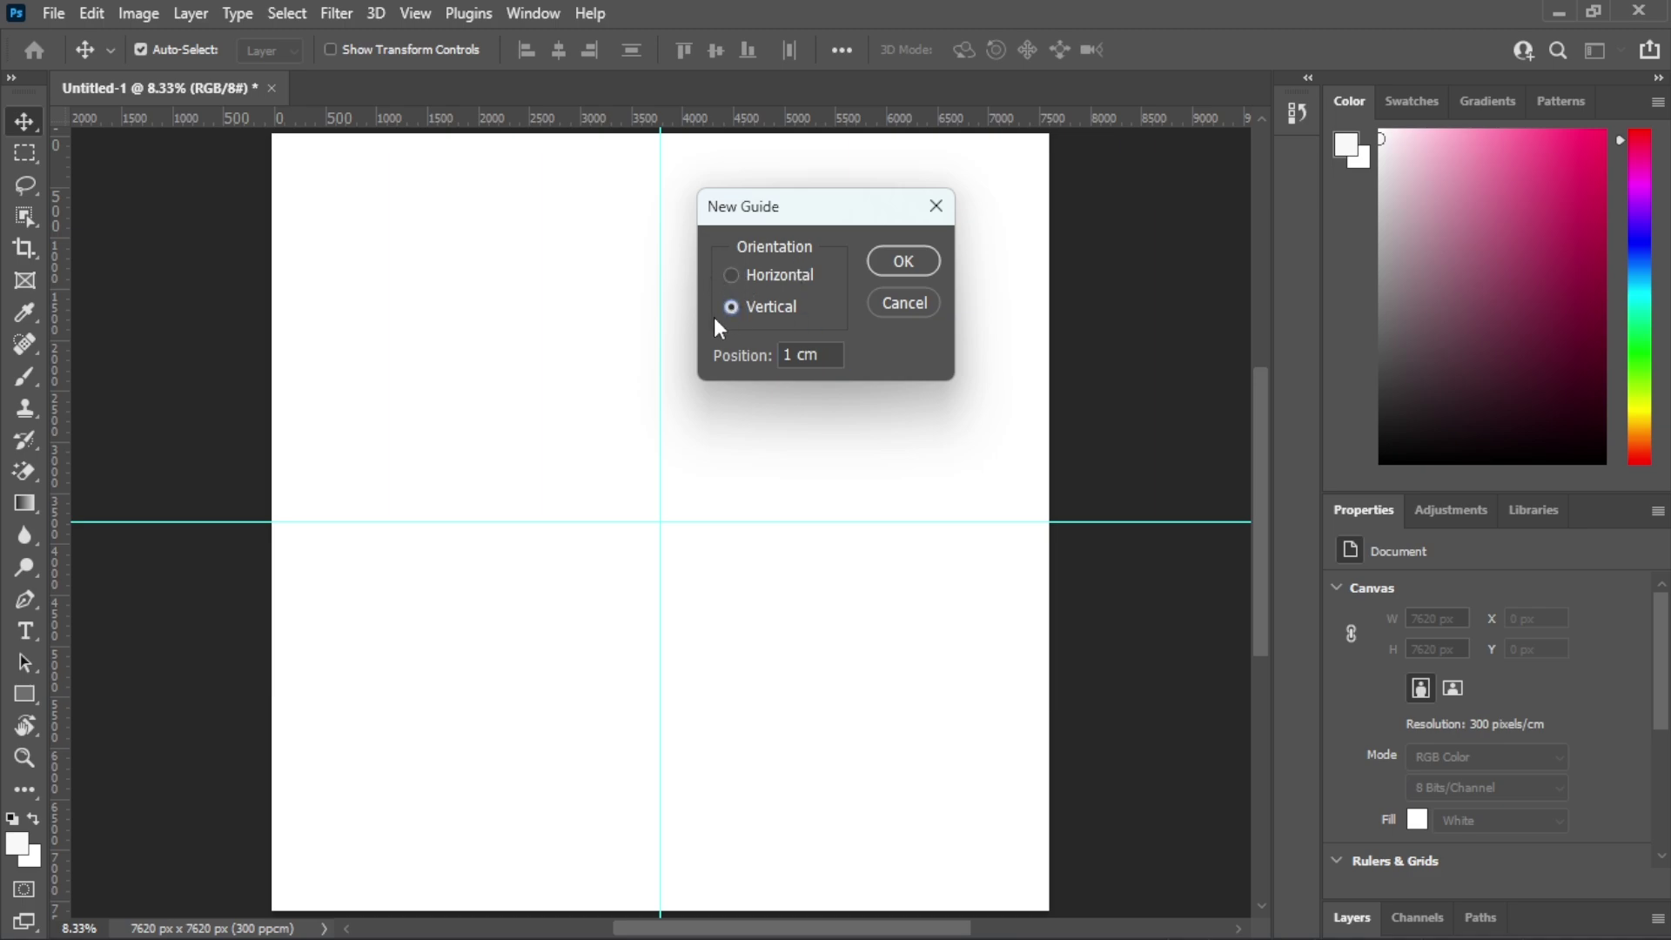
pyautogui.click(892, 269)
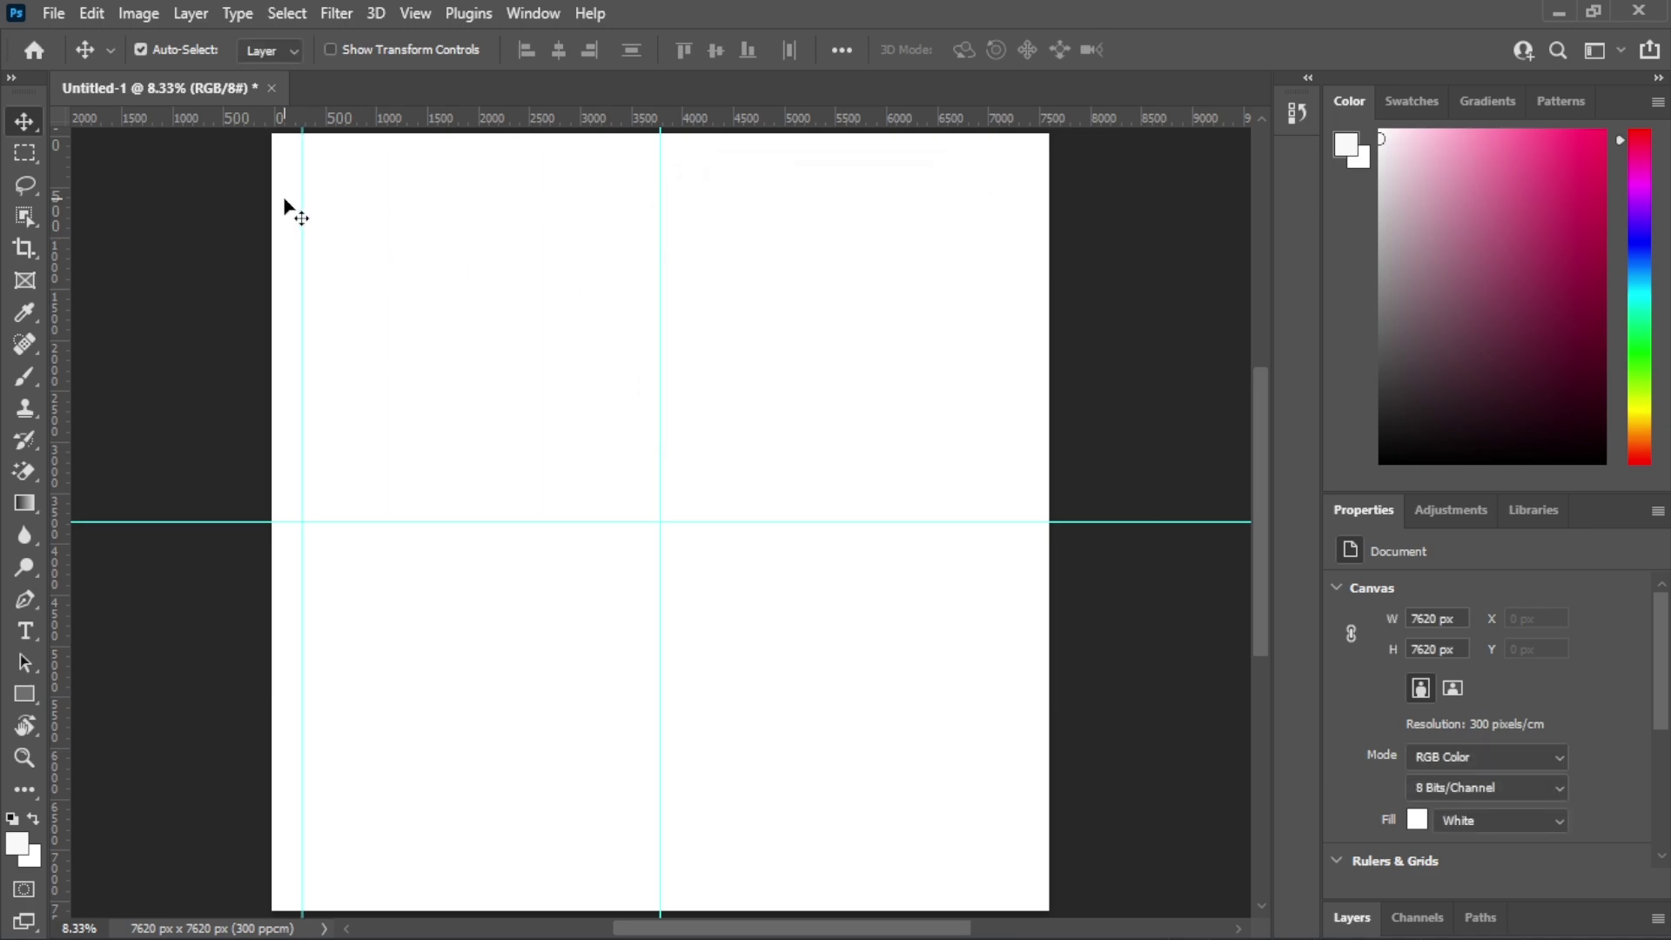
pyautogui.click(415, 13)
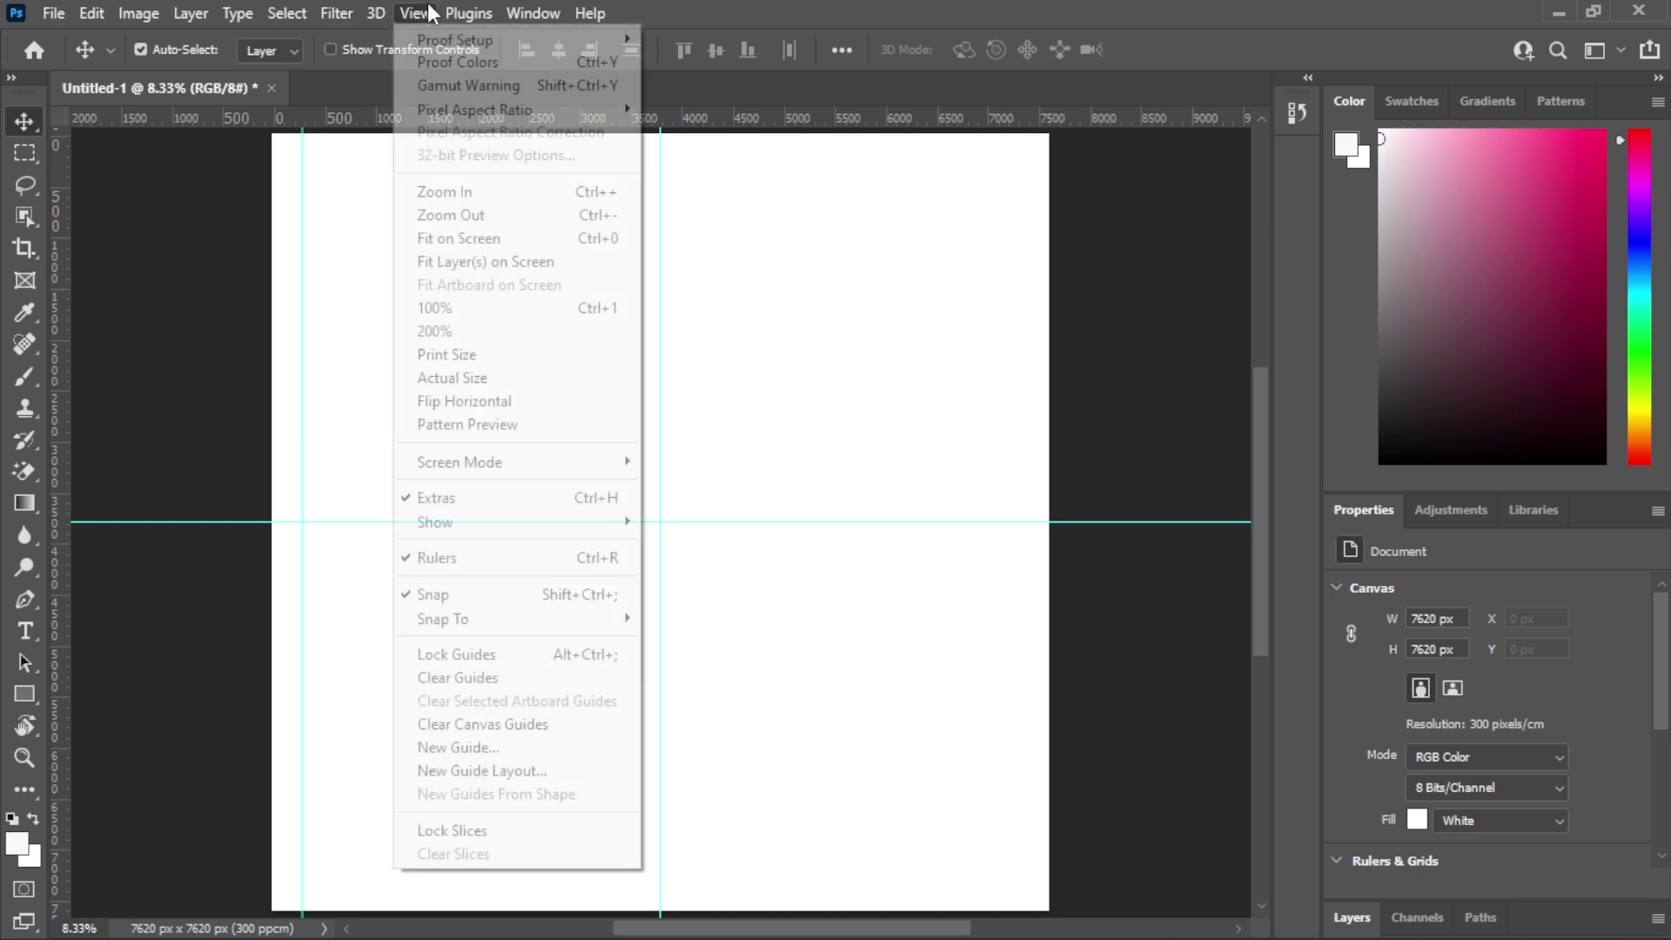
pyautogui.click(489, 748)
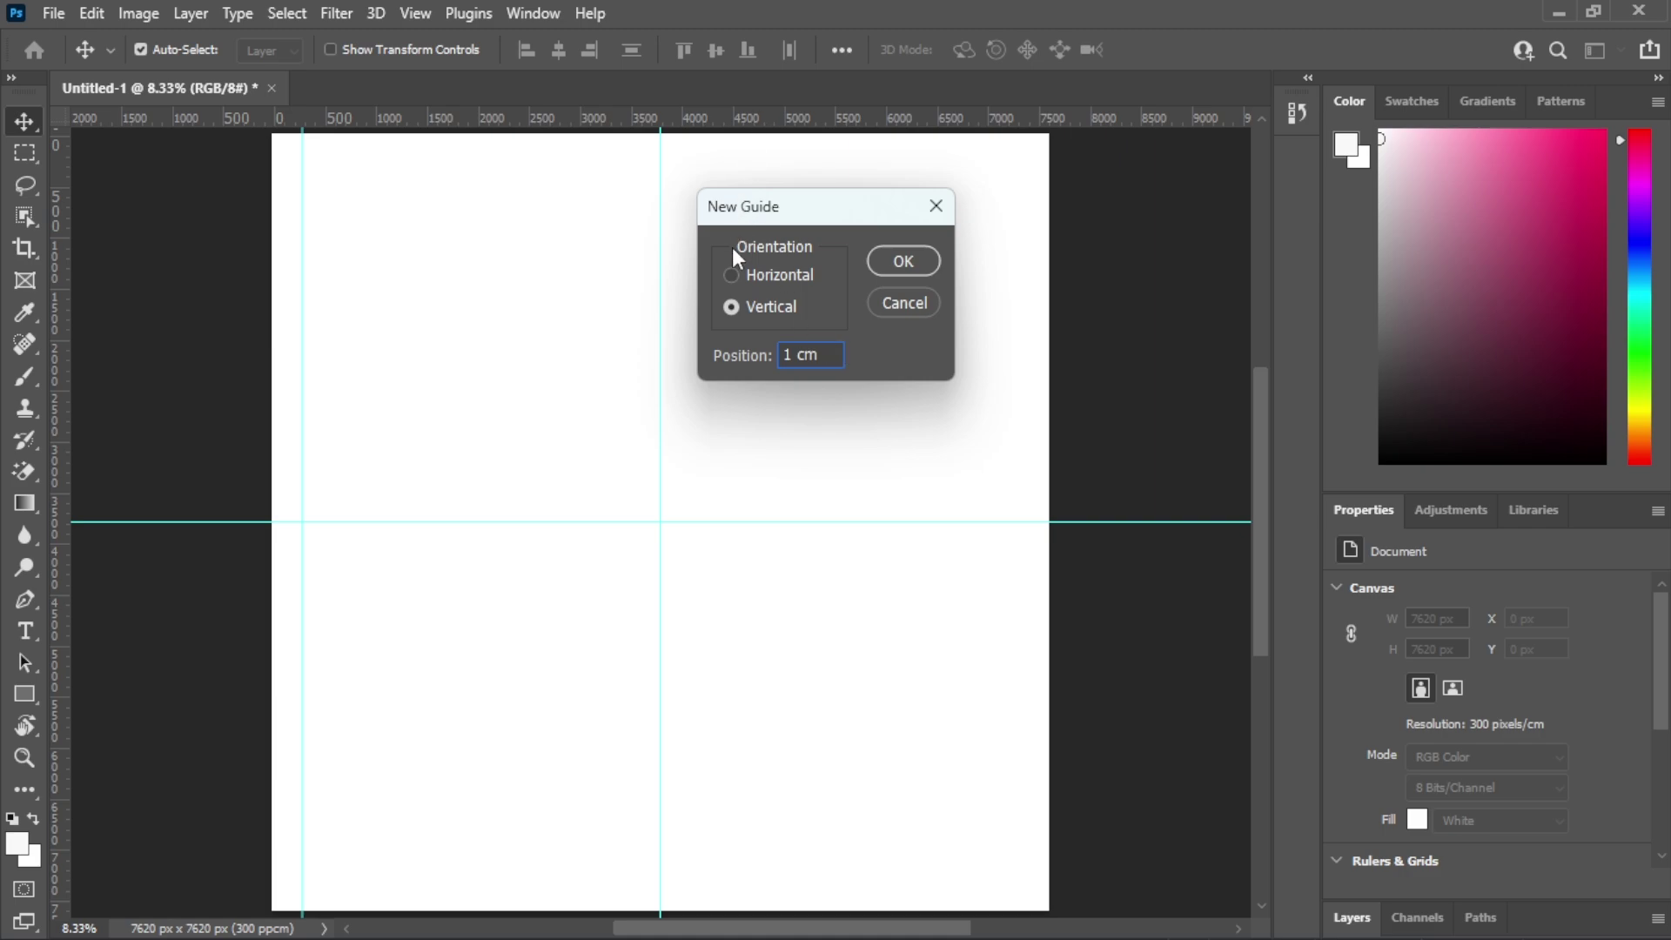
pyautogui.click(731, 275)
pyautogui.click(902, 261)
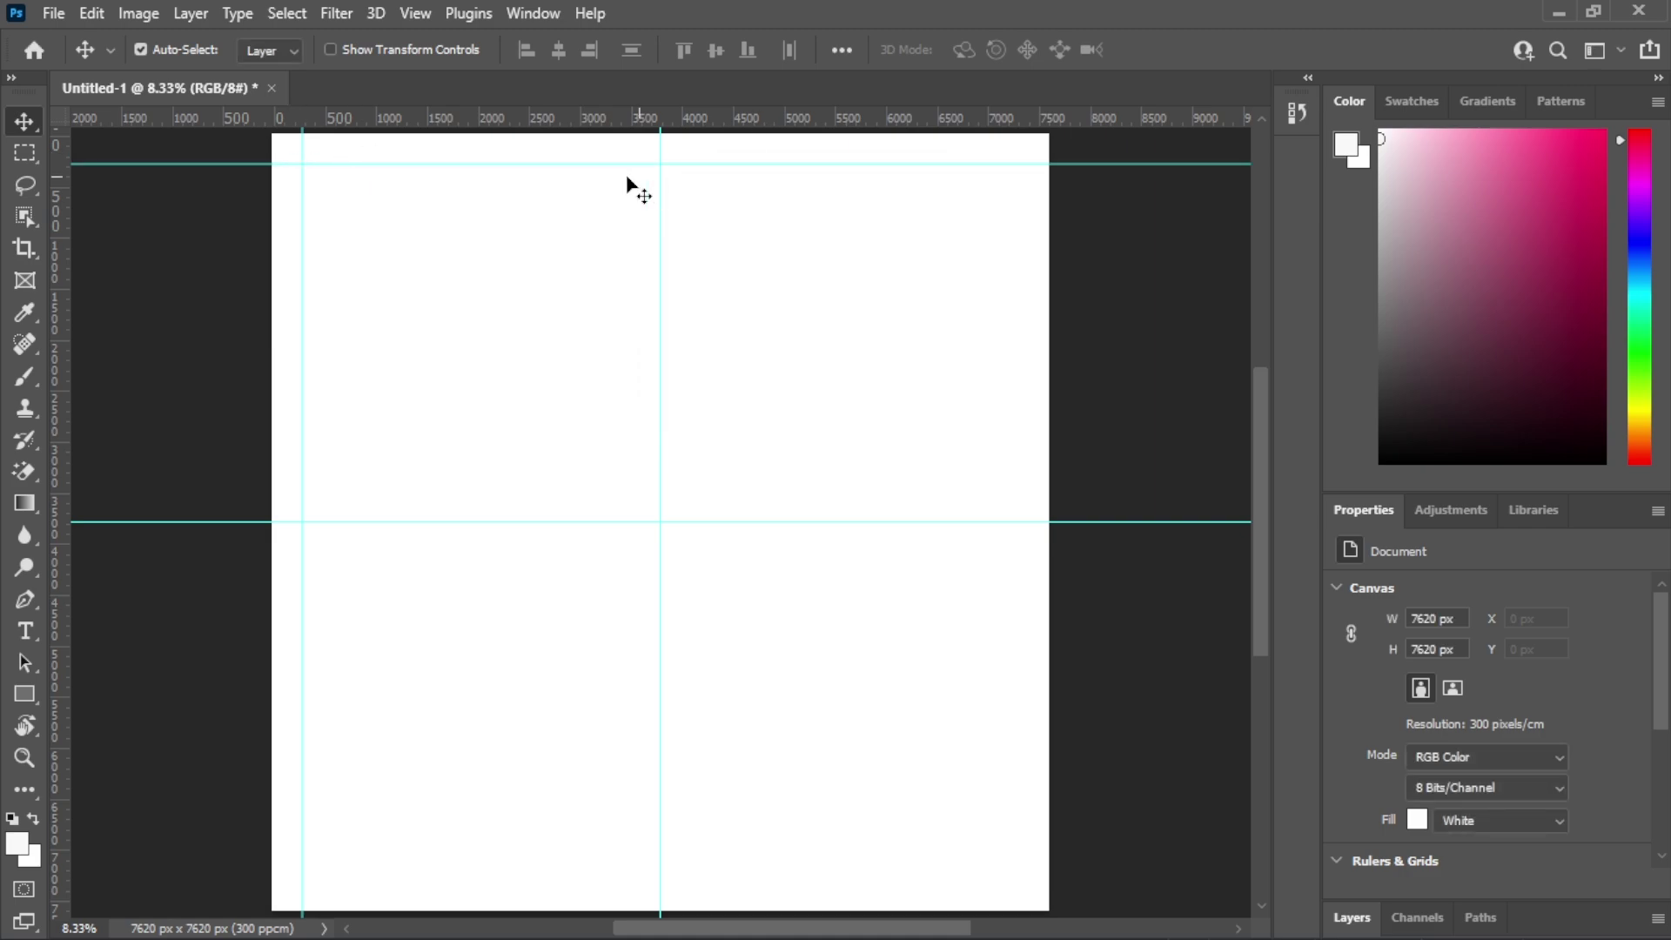
# - Create a new layer and marquee-select the full-height strip between the canvas's left edge and the 1 cm vertical guide
pyautogui.click(1351, 917)
pyautogui.click(1597, 922)
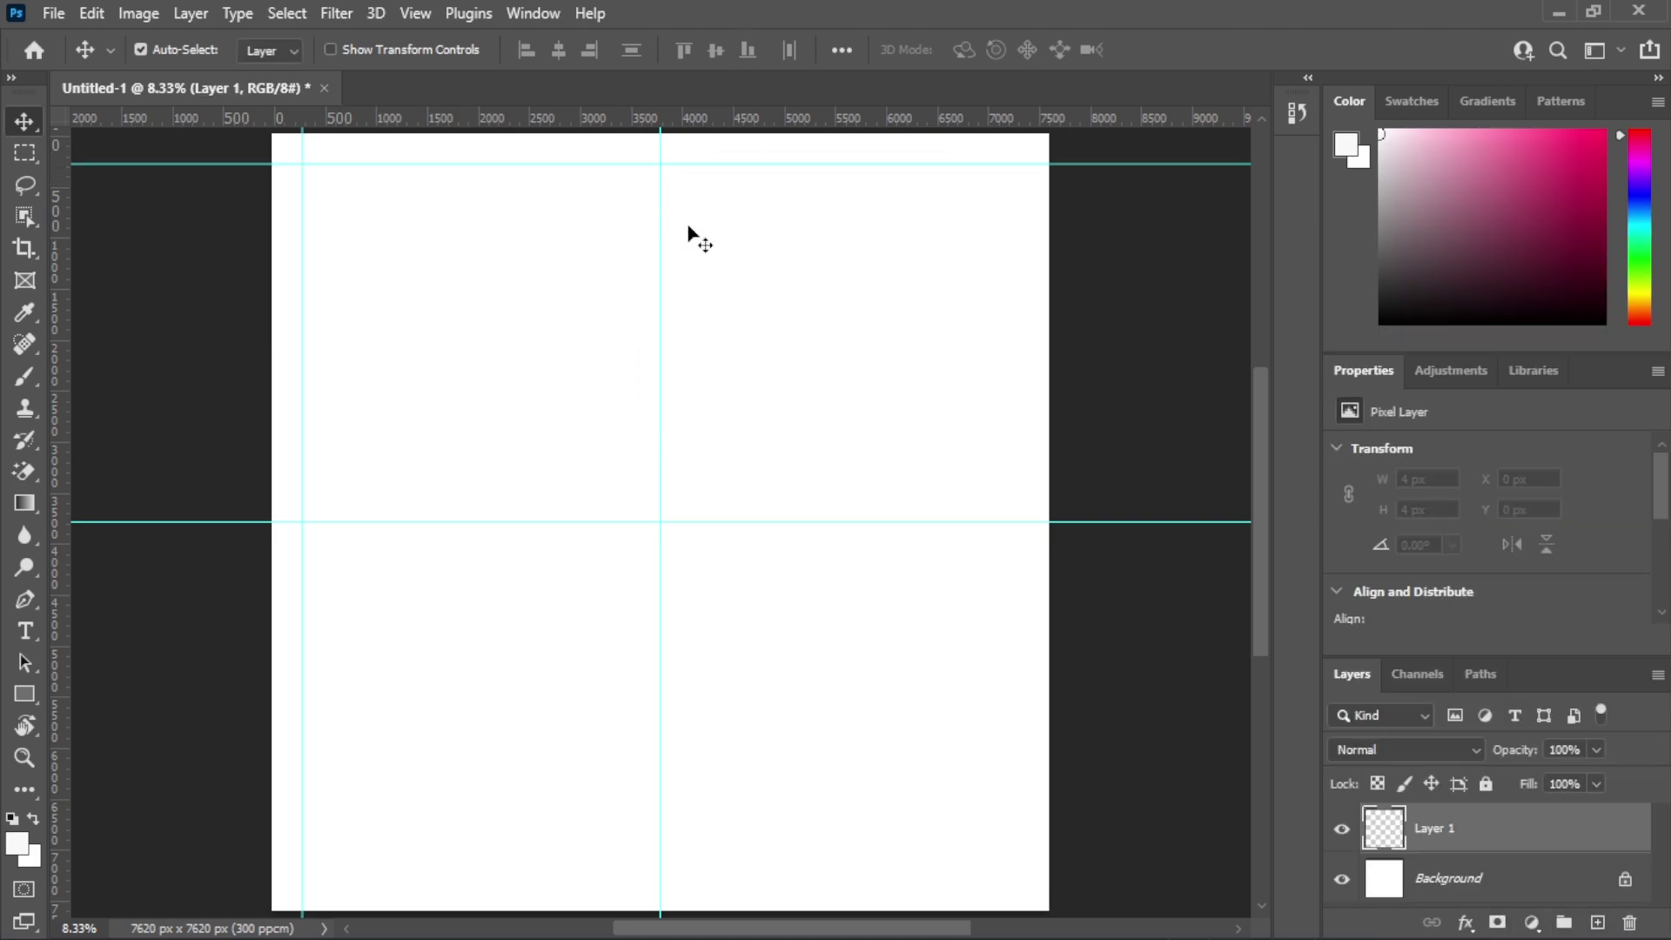
pyautogui.moveTo(853, 936)
pyautogui.click(24, 152)
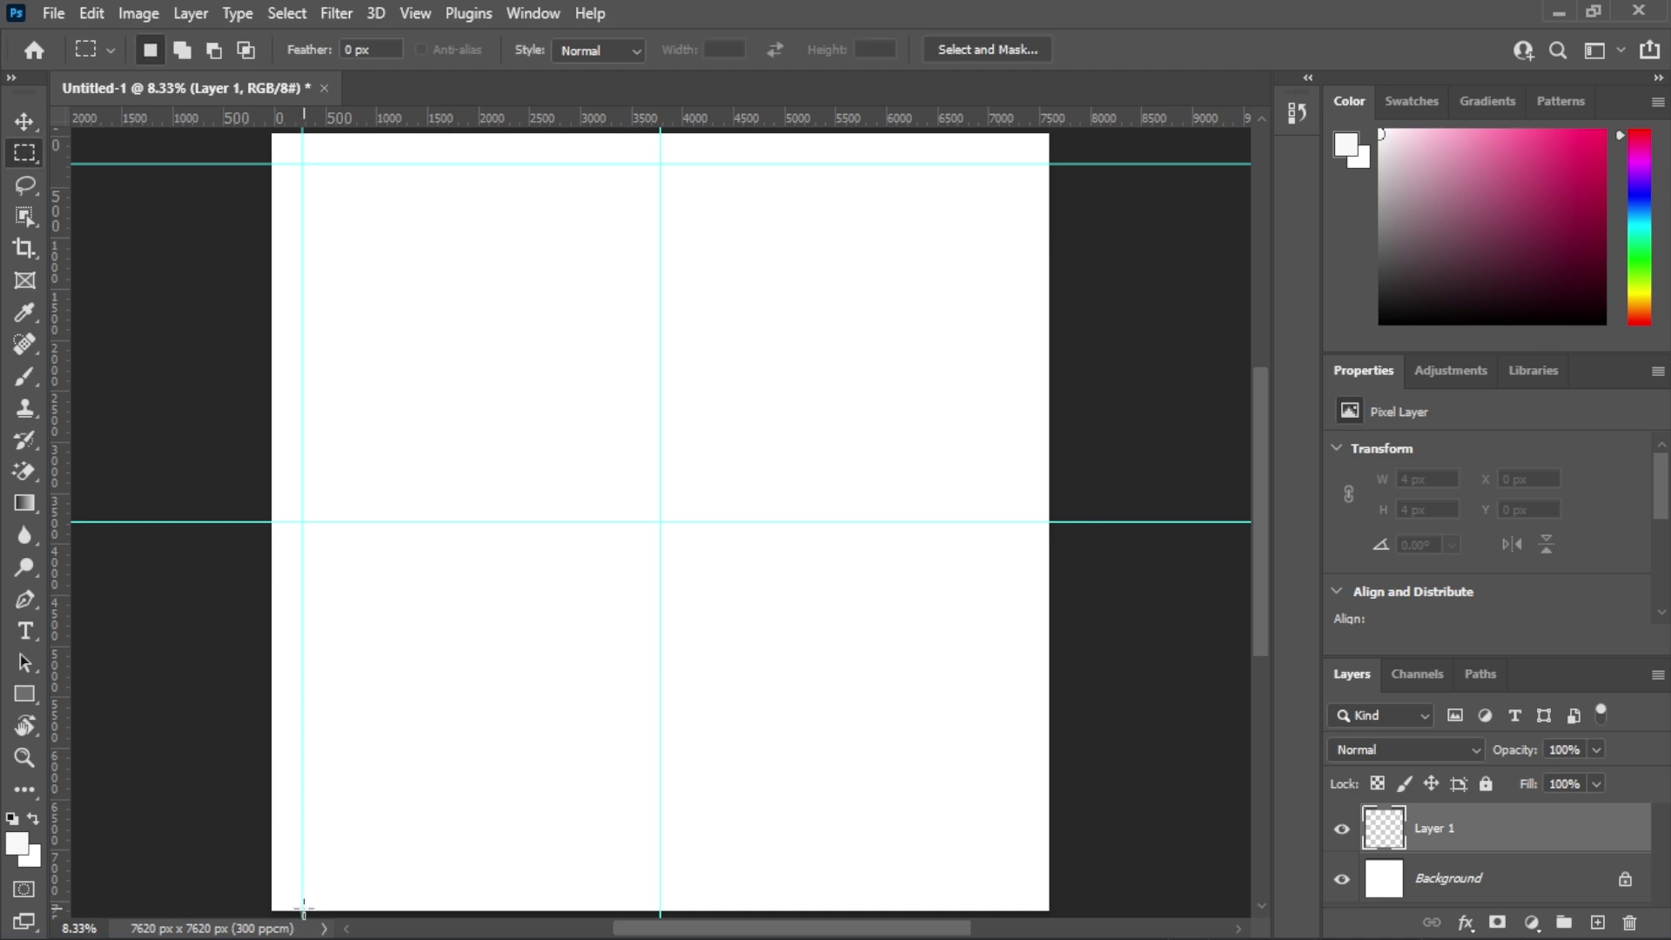
pyautogui.moveTo(301, 911); pyautogui.dragTo(272, 130)
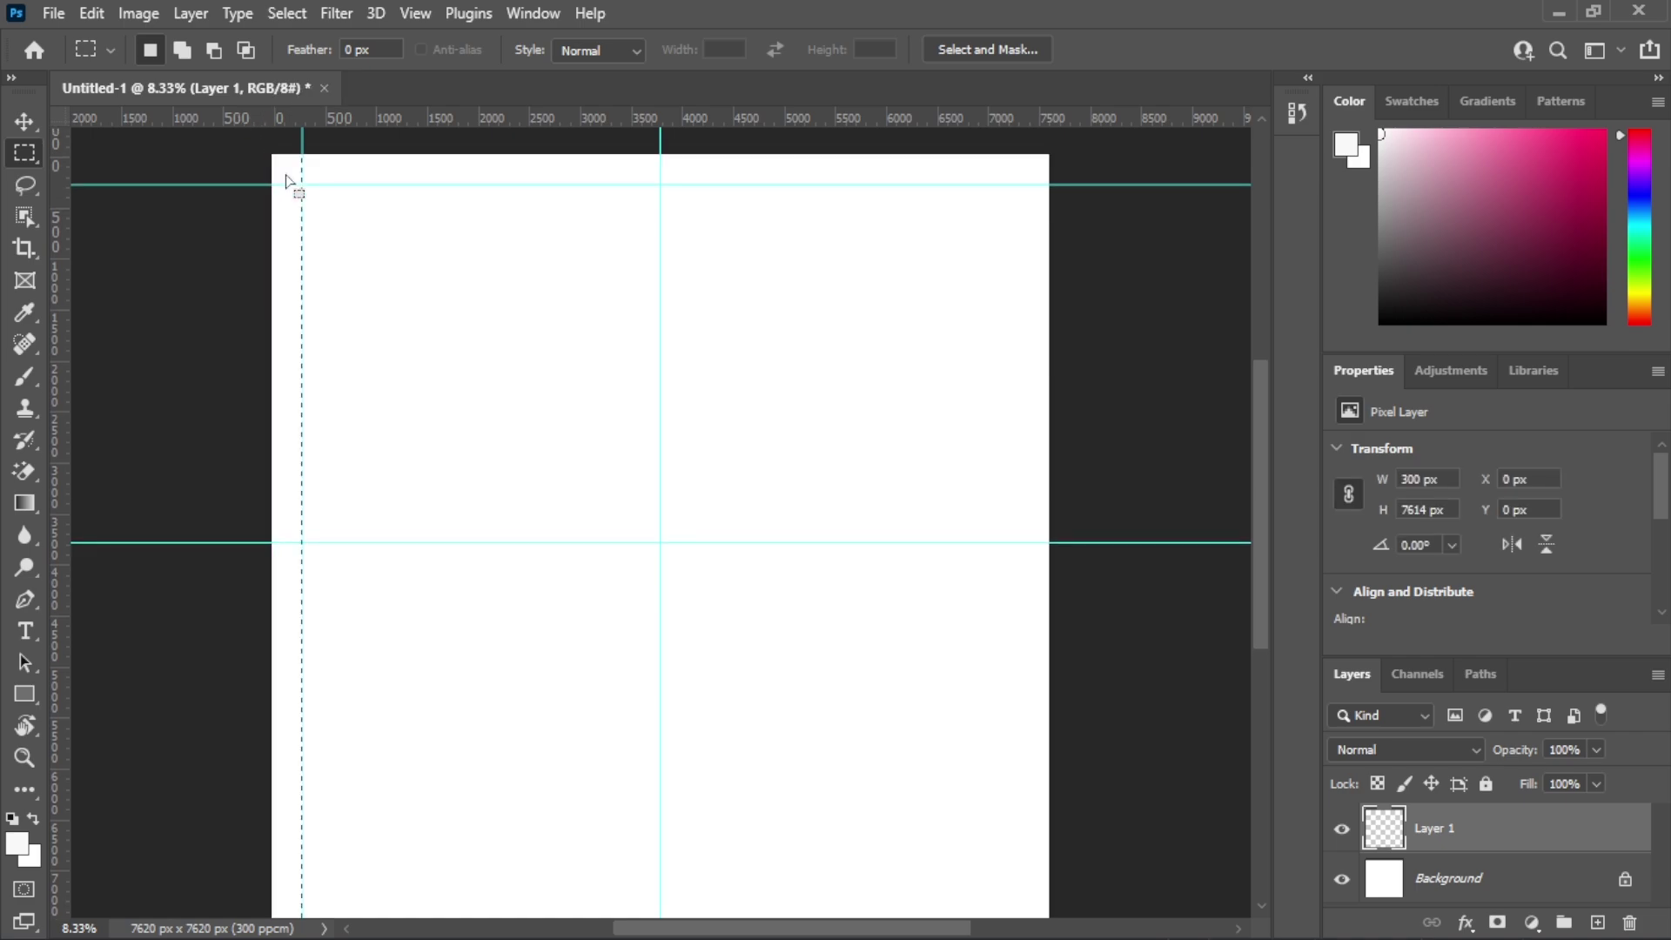
# - Add the full-width strip between the canvas's top edge and the 1 cm horizontal guide to the selection
pyautogui.scroll(2, 279, 208)
pyautogui.moveTo(274, 237); pyautogui.dragTo(1088, 267)
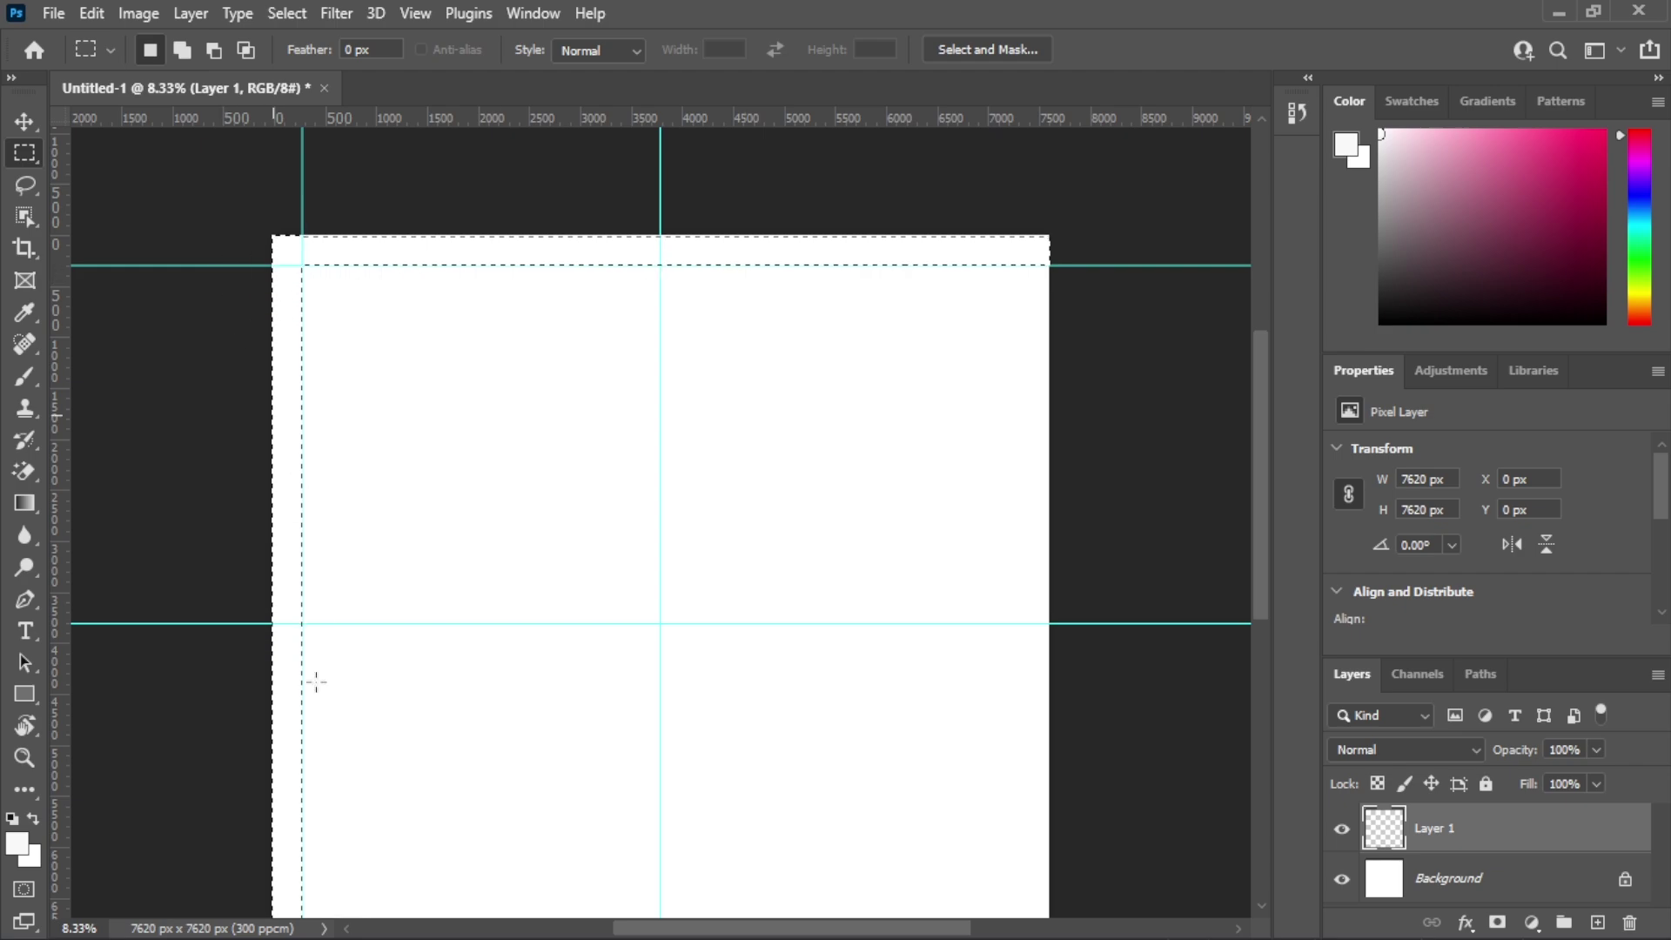
pyautogui.hotkey('ctrl', 'z')
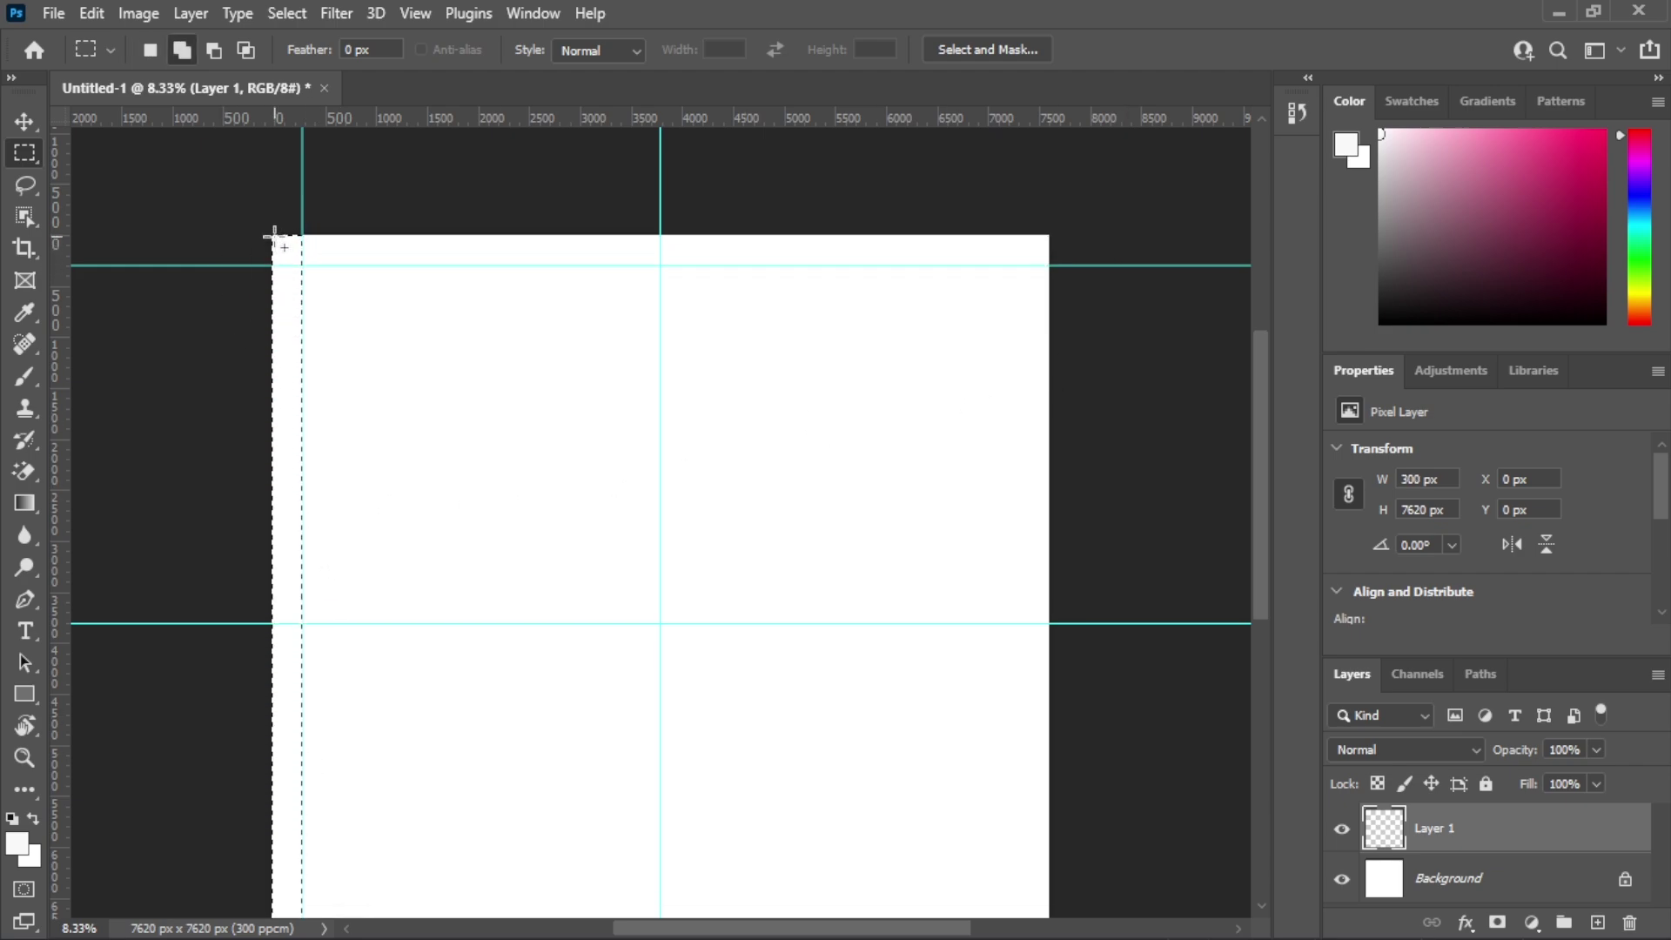
pyautogui.moveTo(628, 260); pyautogui.dragTo(919, 254)
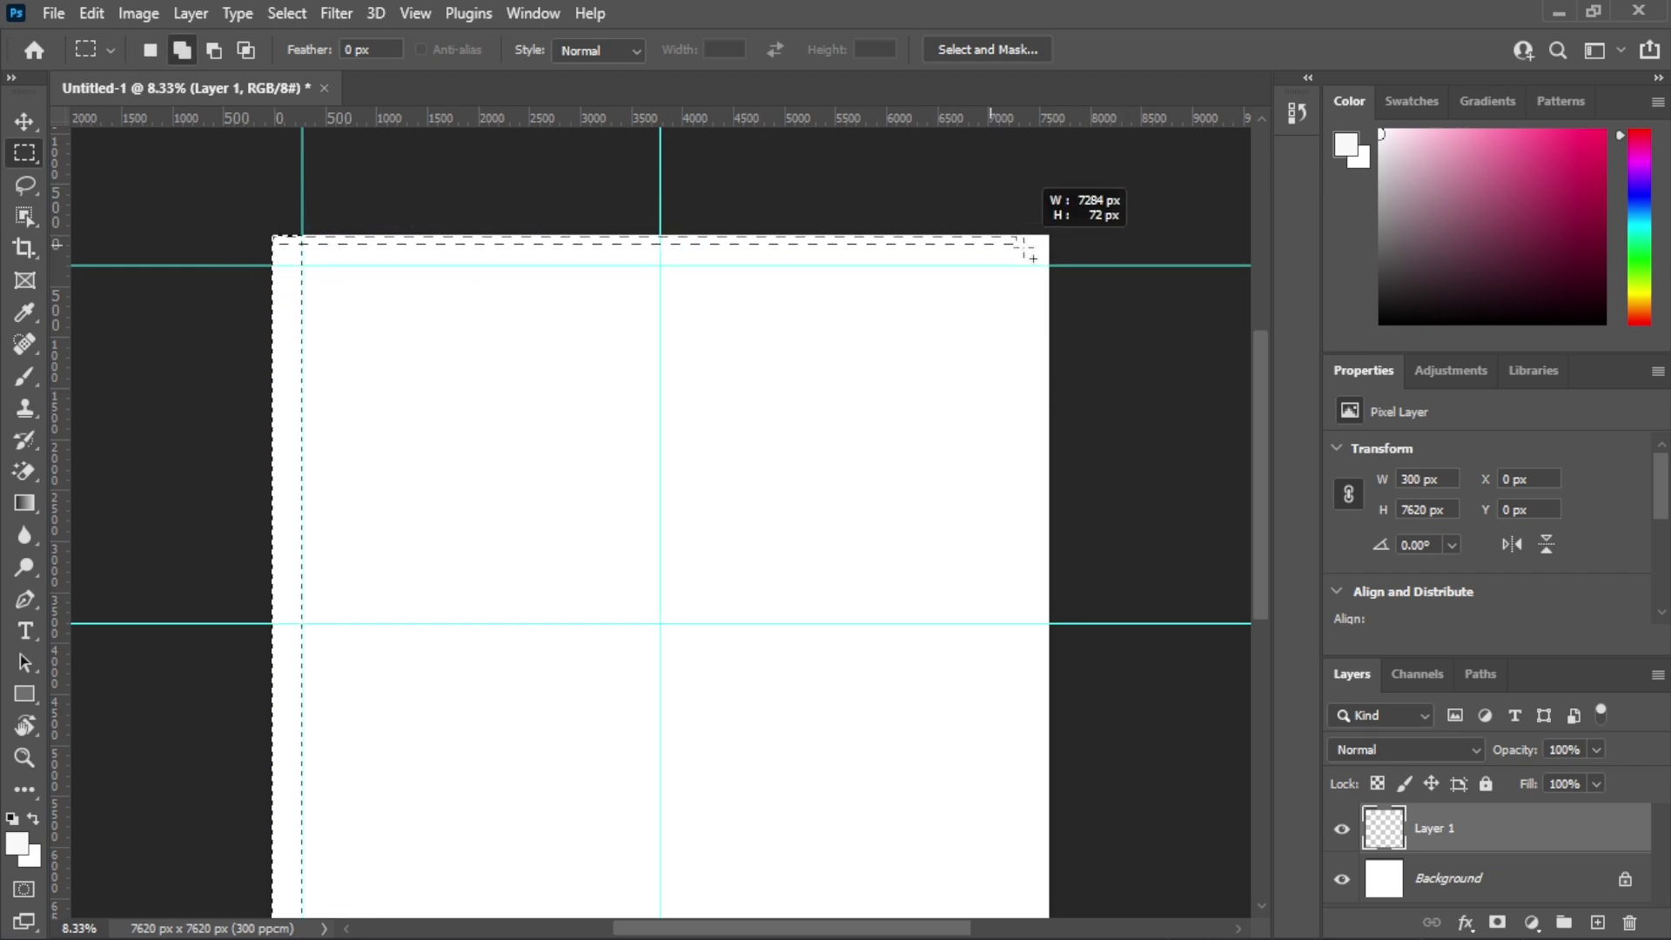
pyautogui.moveTo(1029, 254); pyautogui.dragTo(1070, 264)
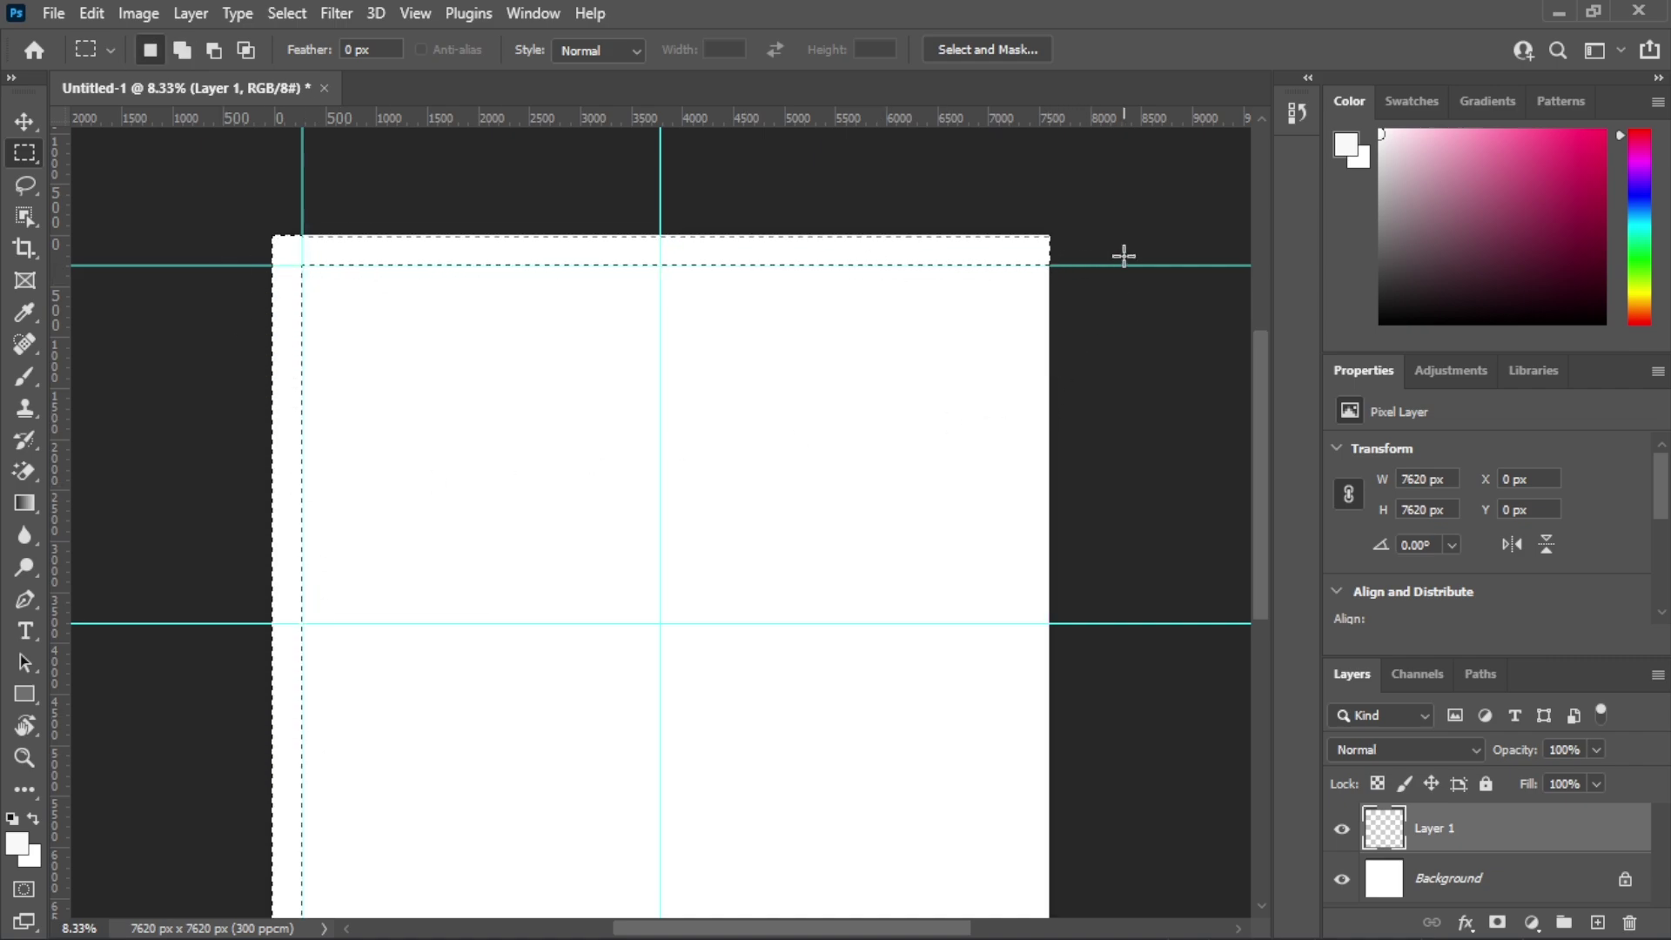
# - Set the foreground color to black
pyautogui.click(17, 842)
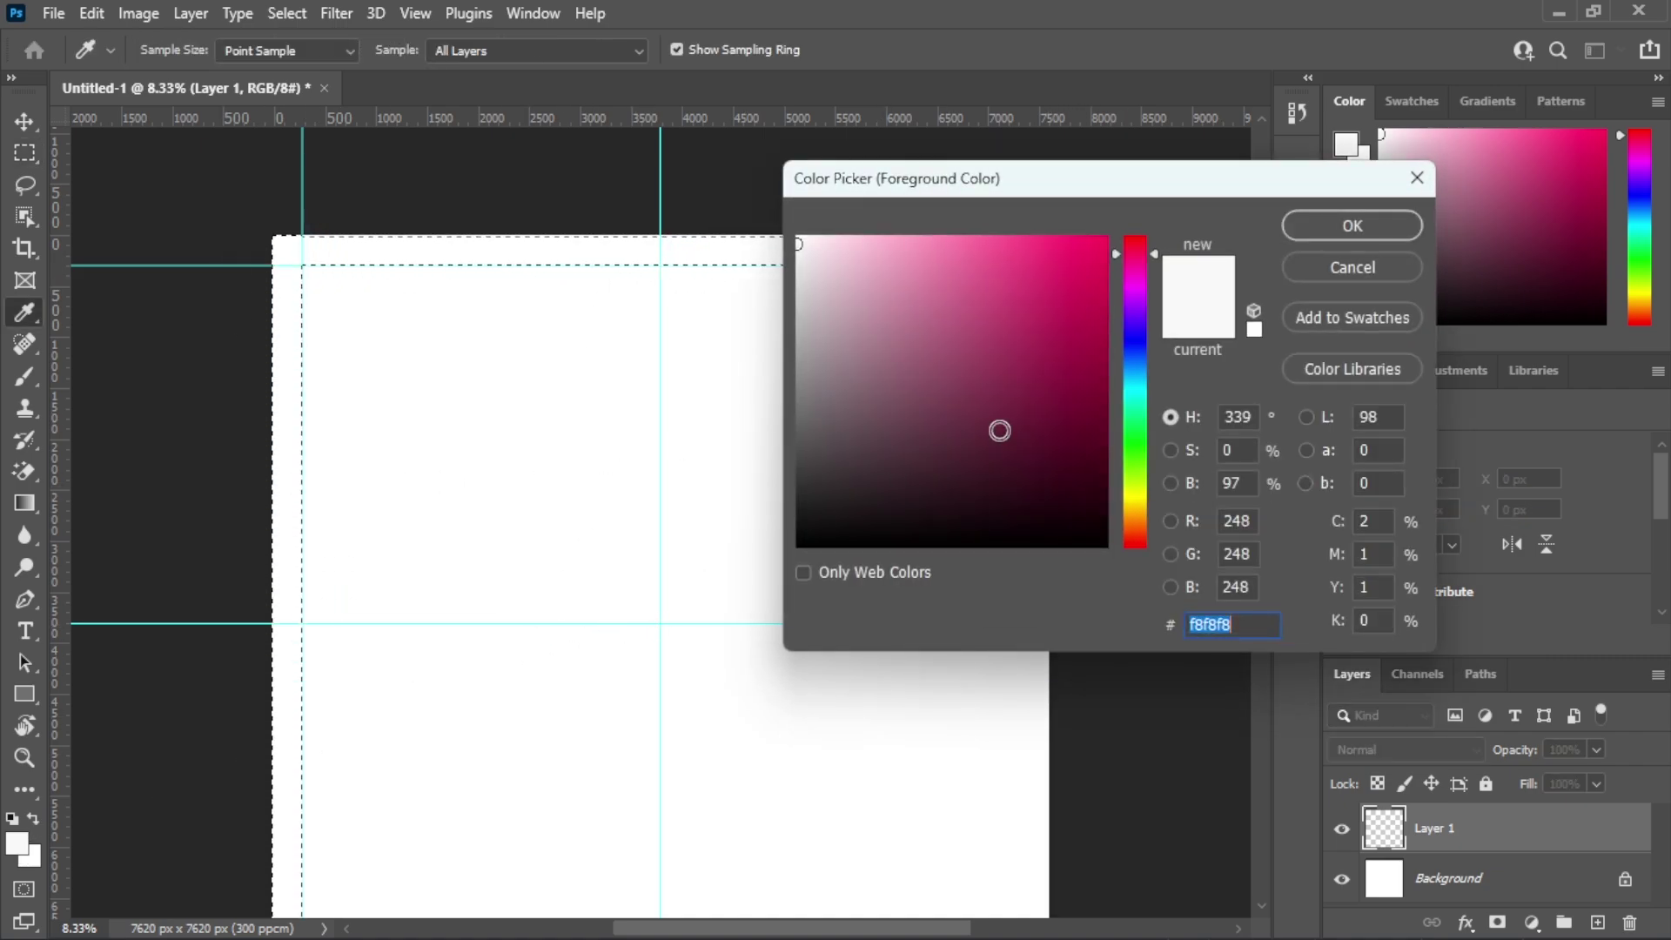
pyautogui.click(1102, 546)
pyautogui.click(1340, 227)
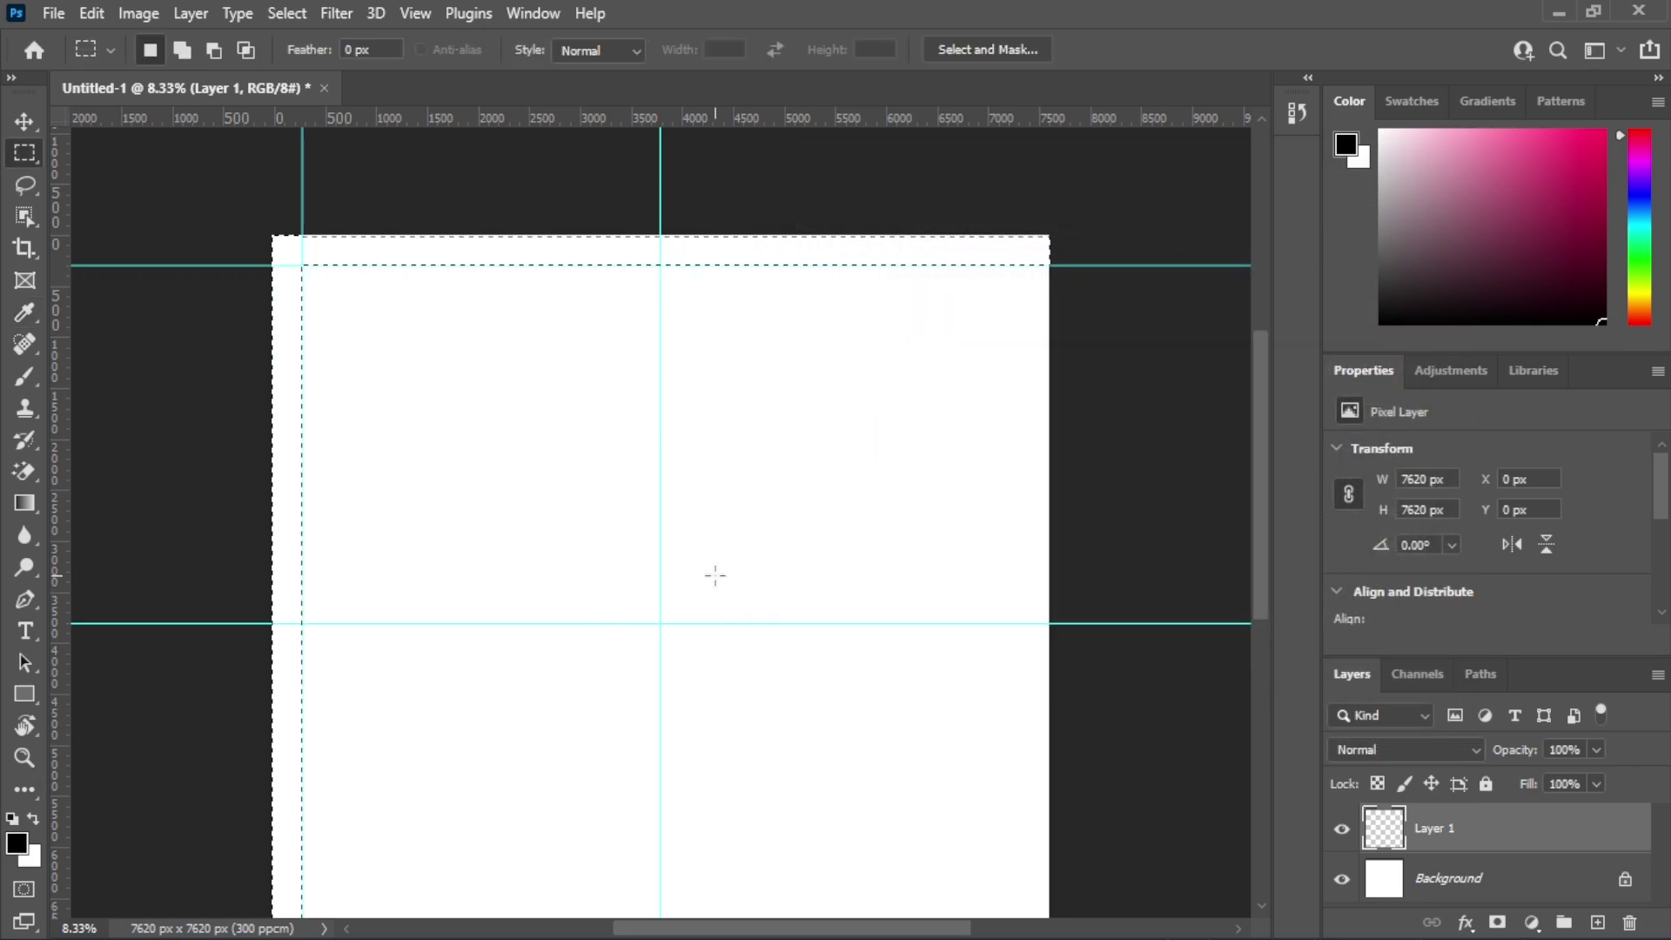
# - Fill the selected left and top strips with the Foreground Color at 100% opacity, and deselect
pyautogui.hotkey('shift', 'BackSpace')
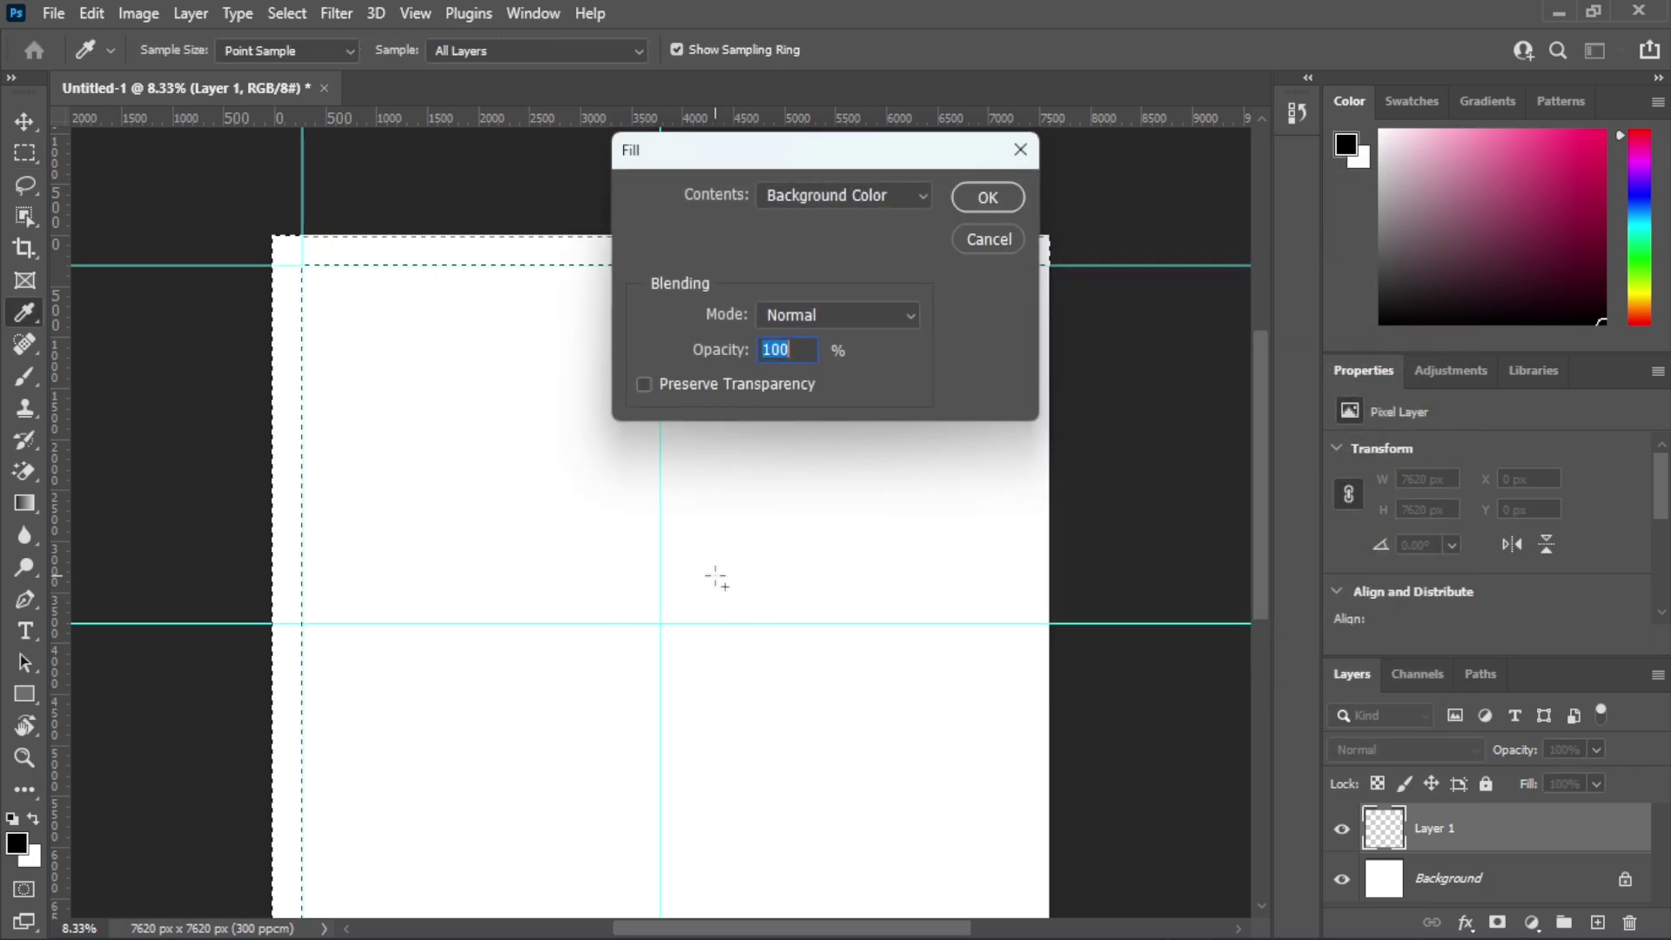
pyautogui.click(923, 199)
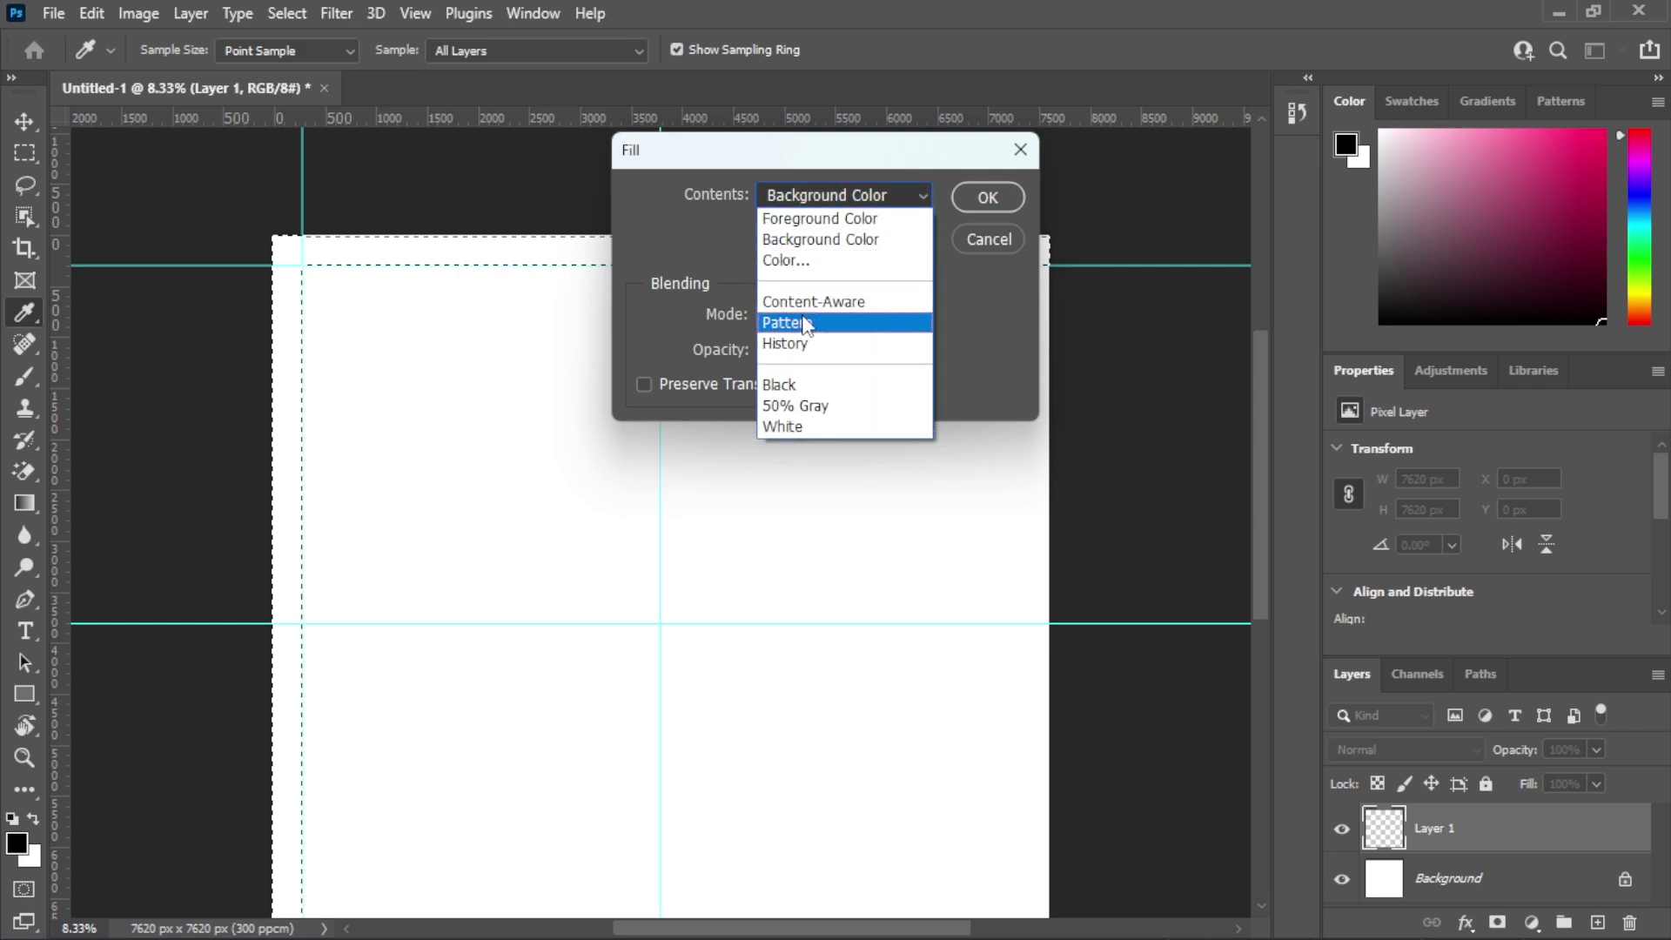
pyautogui.click(783, 218)
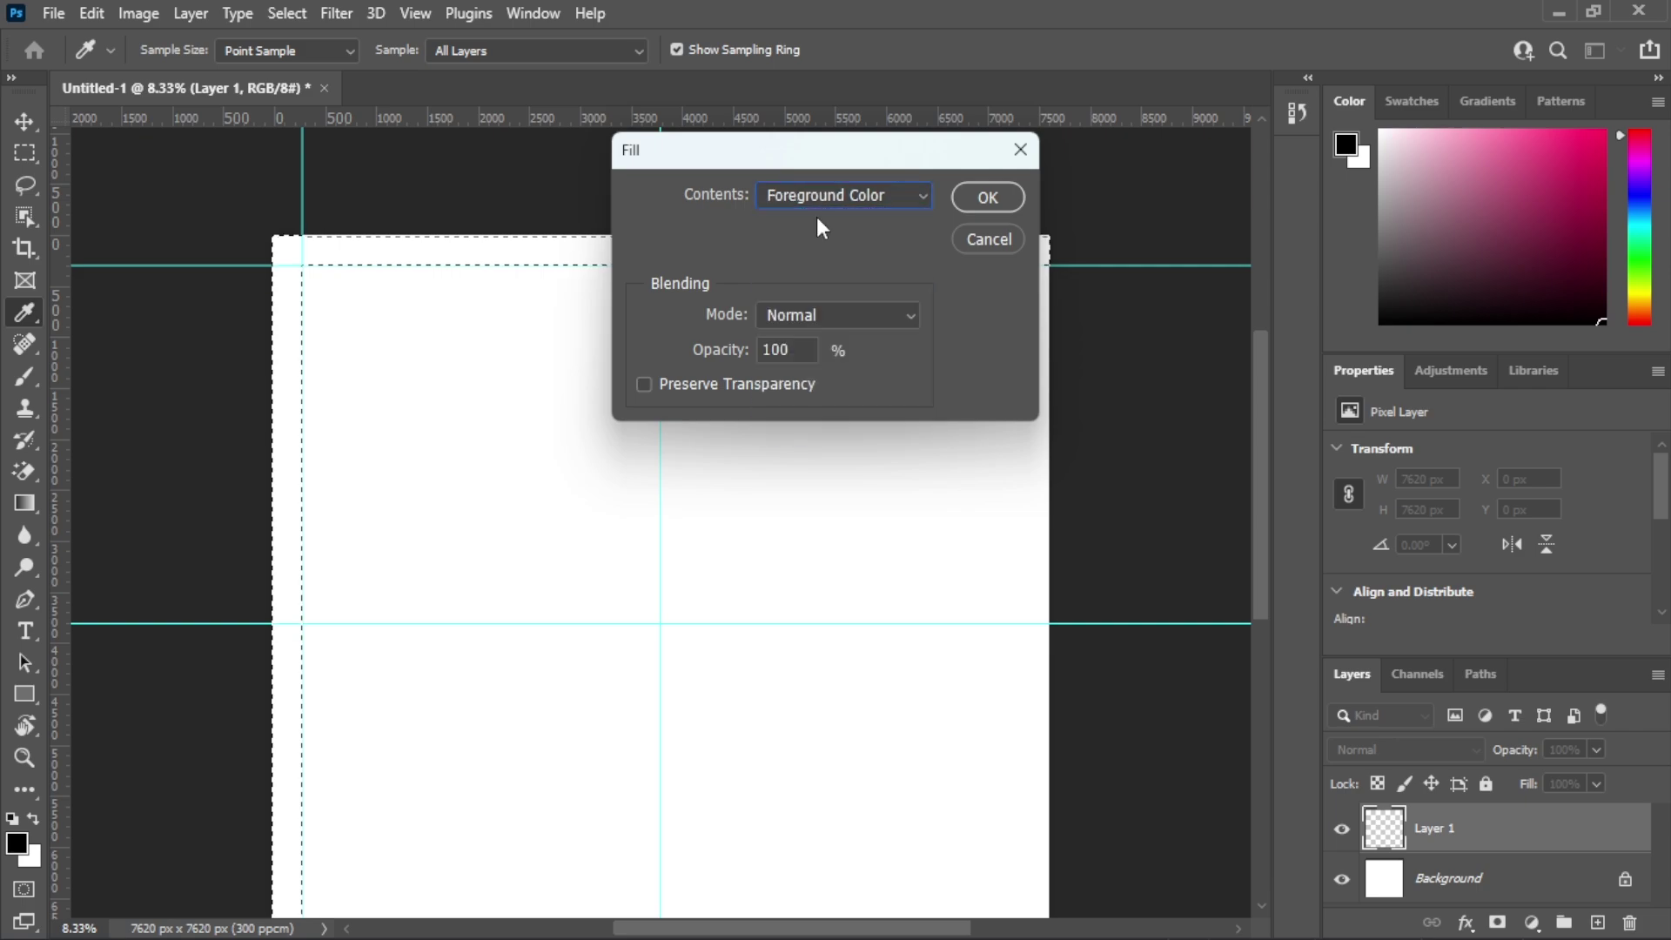
pyautogui.click(988, 197)
pyautogui.press('m')
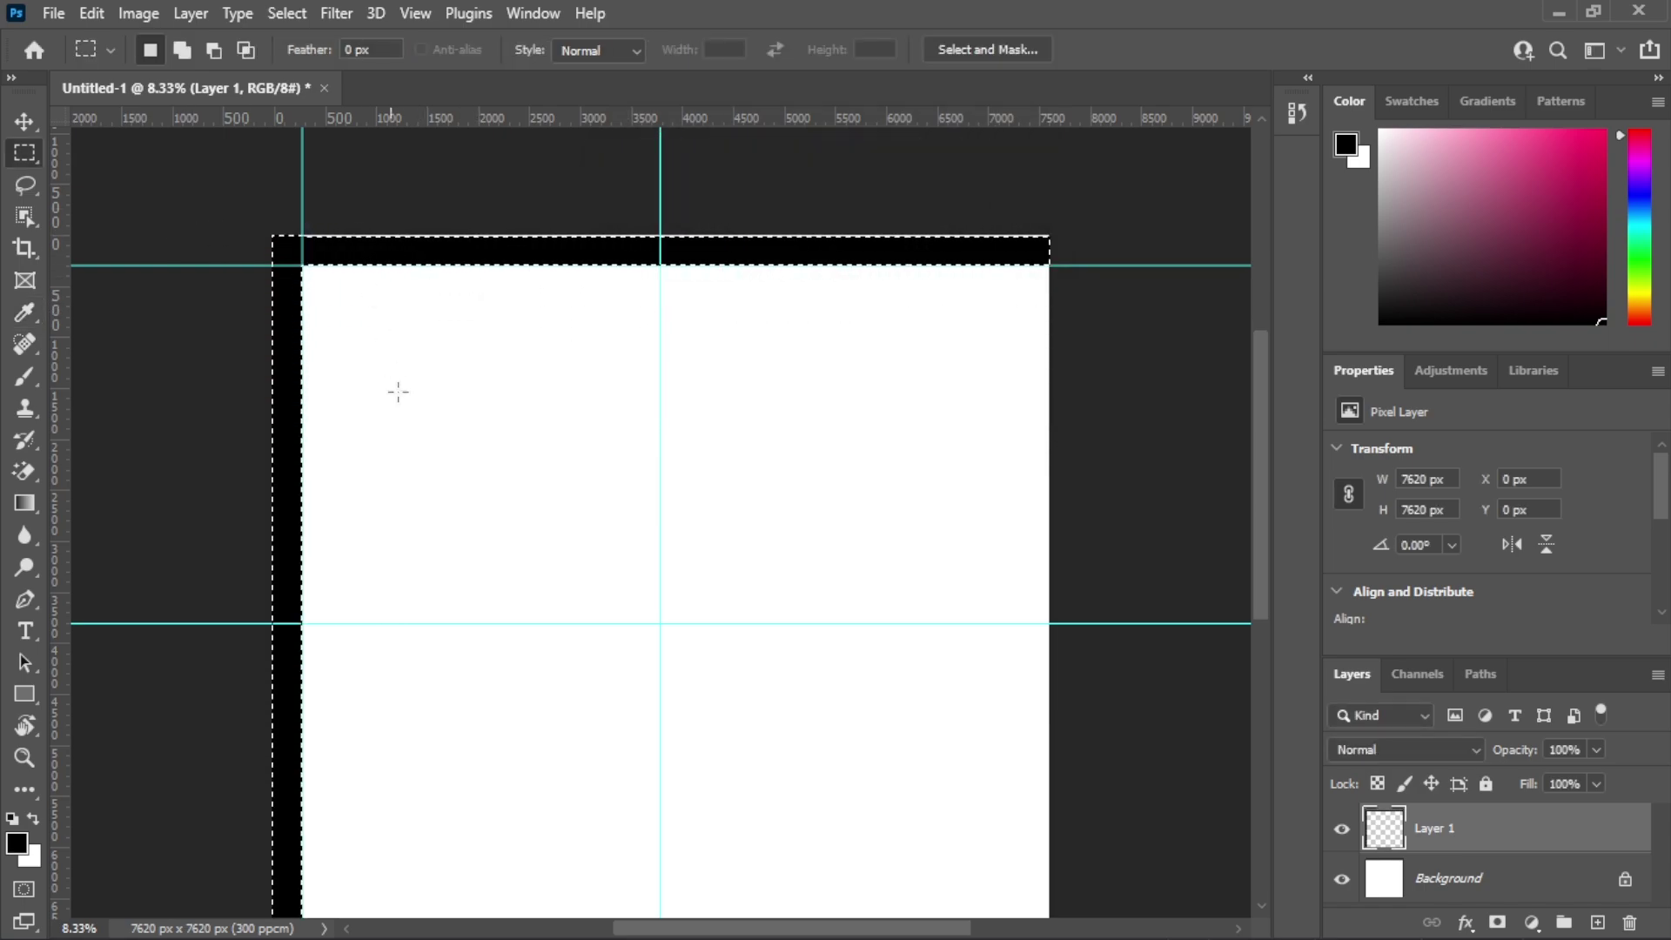
pyautogui.scroll(-1, 547, 438)
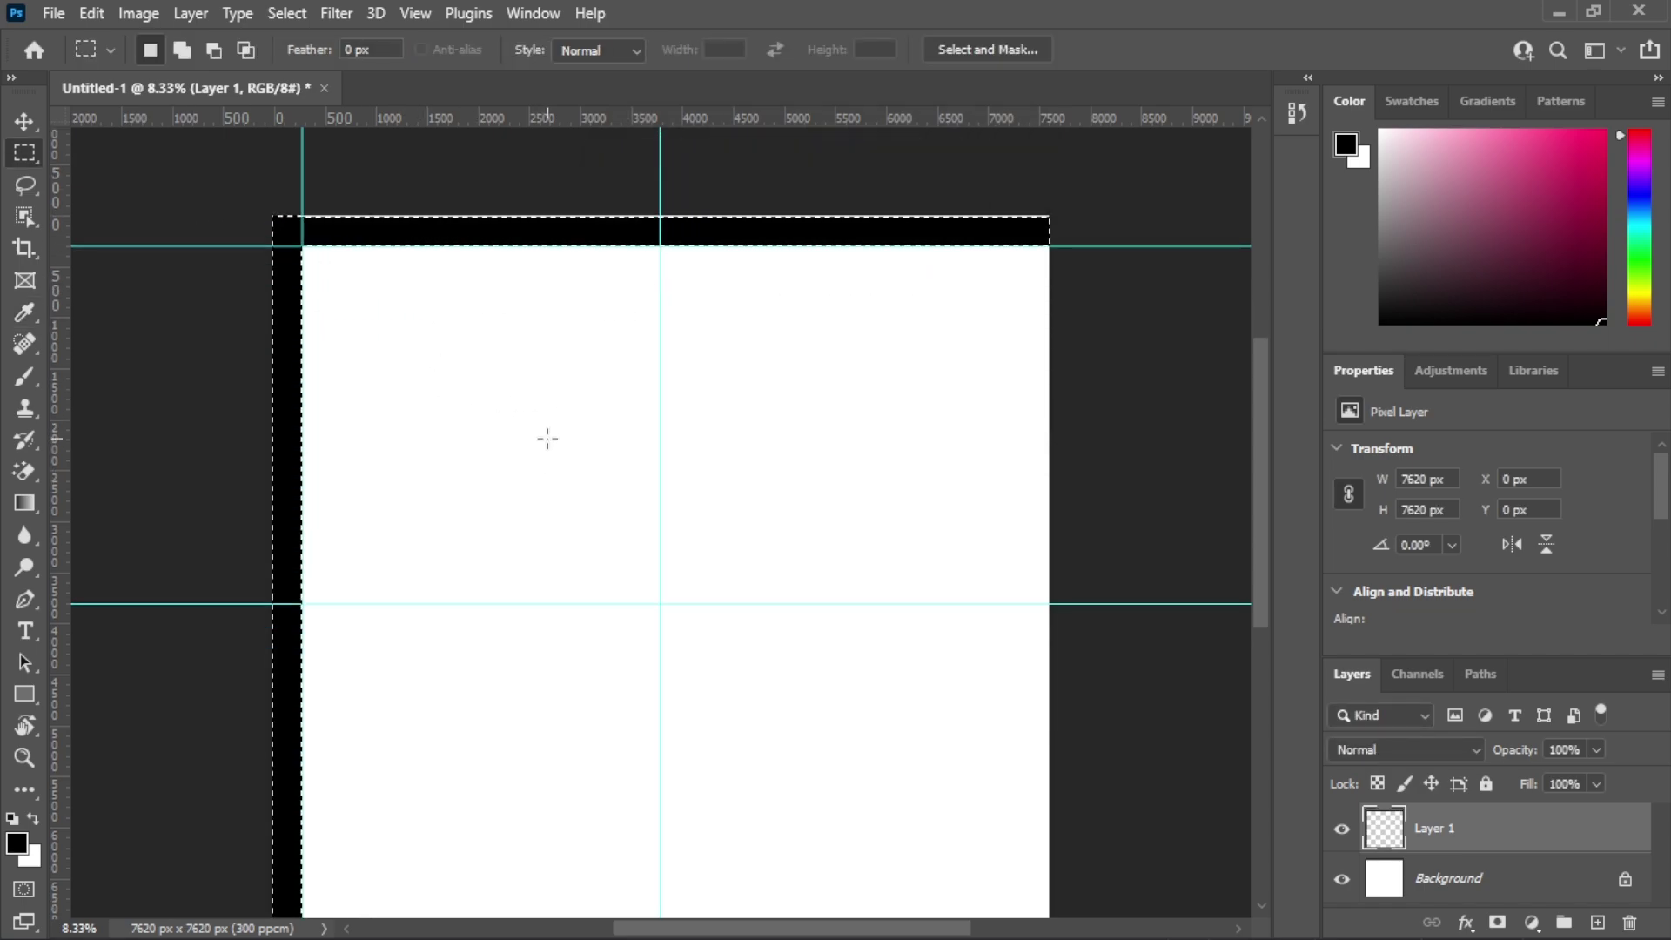
pyautogui.click(24, 122)
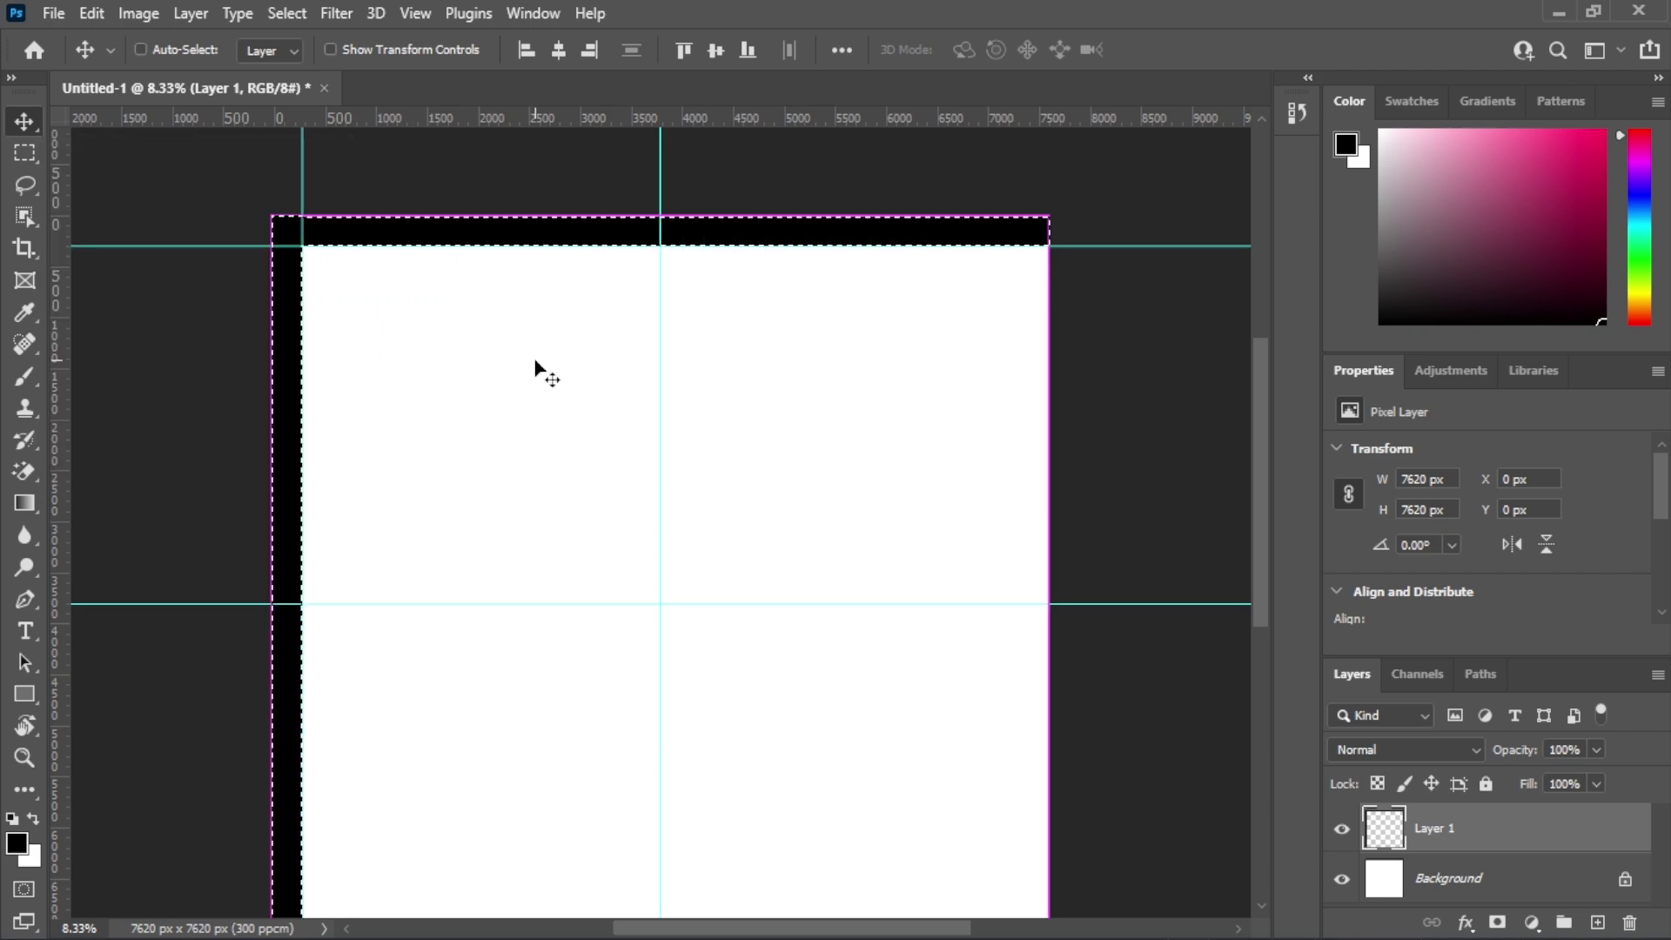
pyautogui.hotkey('ctrl', 'd')
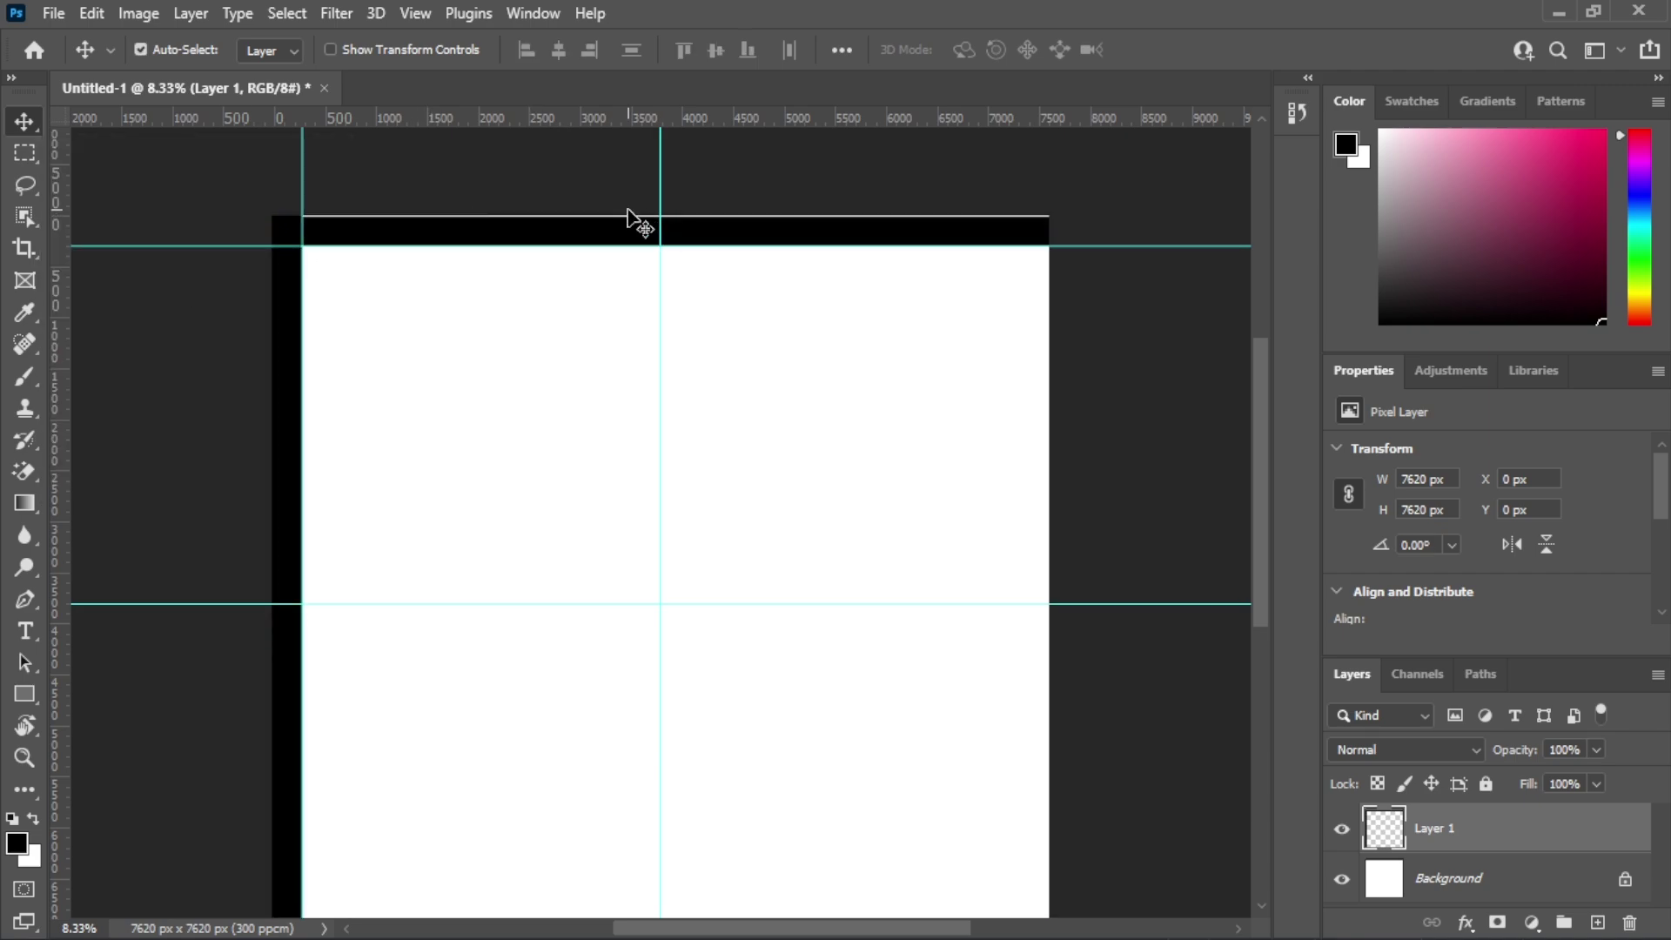
pyautogui.scroll(-1, 628, 283)
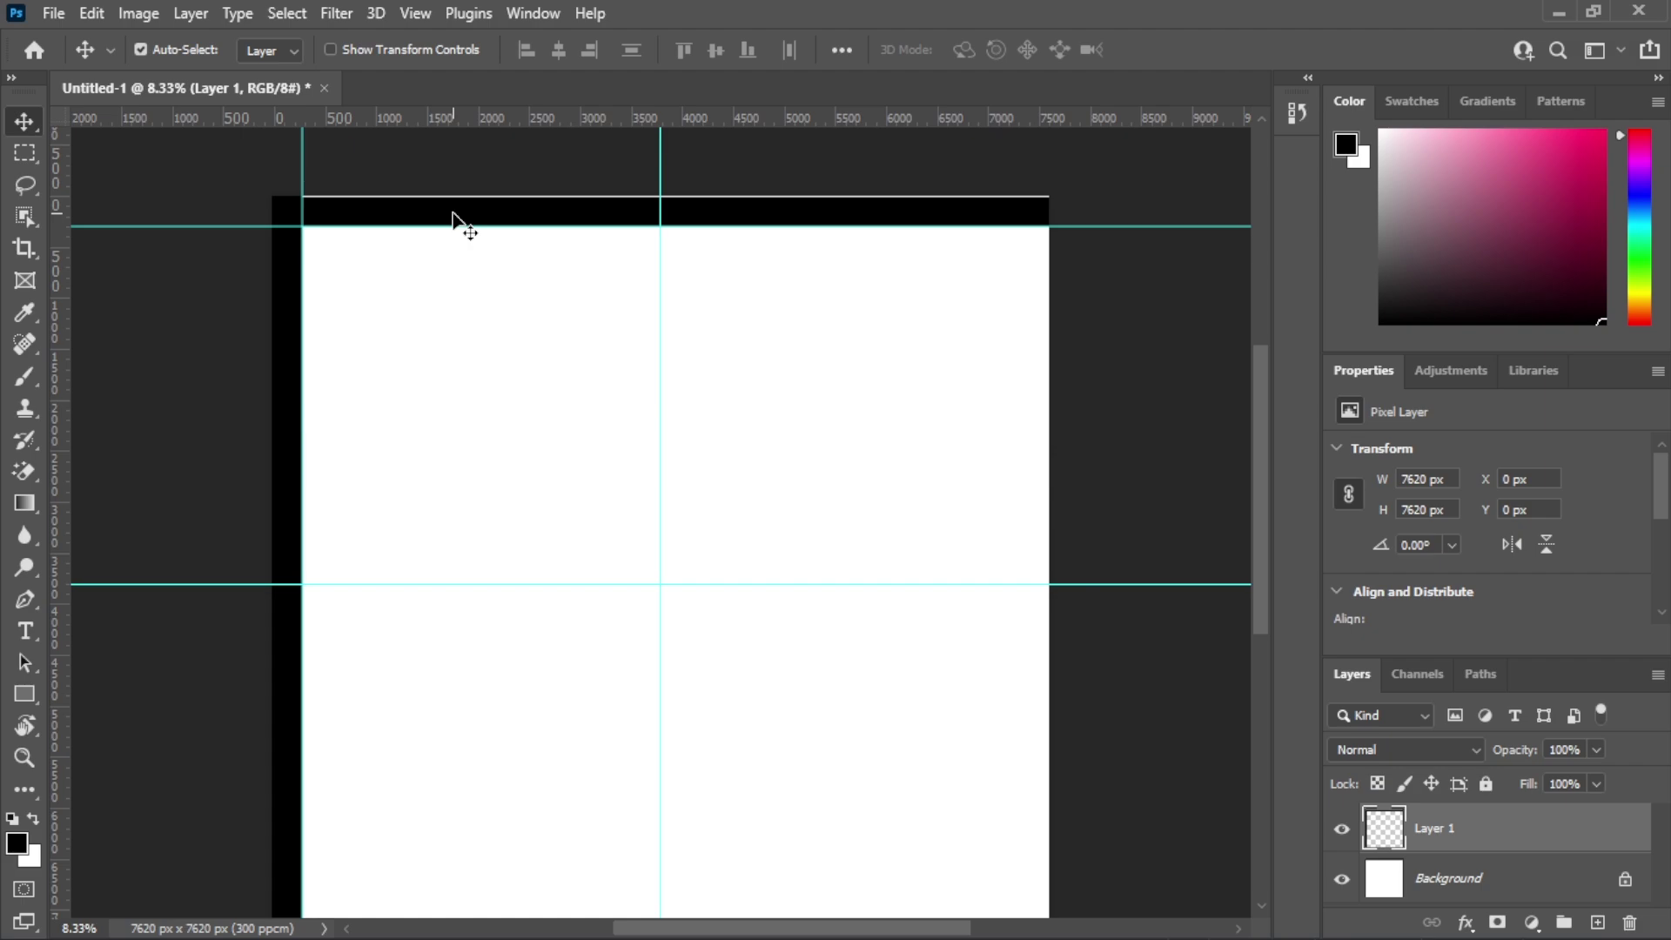
pyautogui.rightClick(1474, 837)
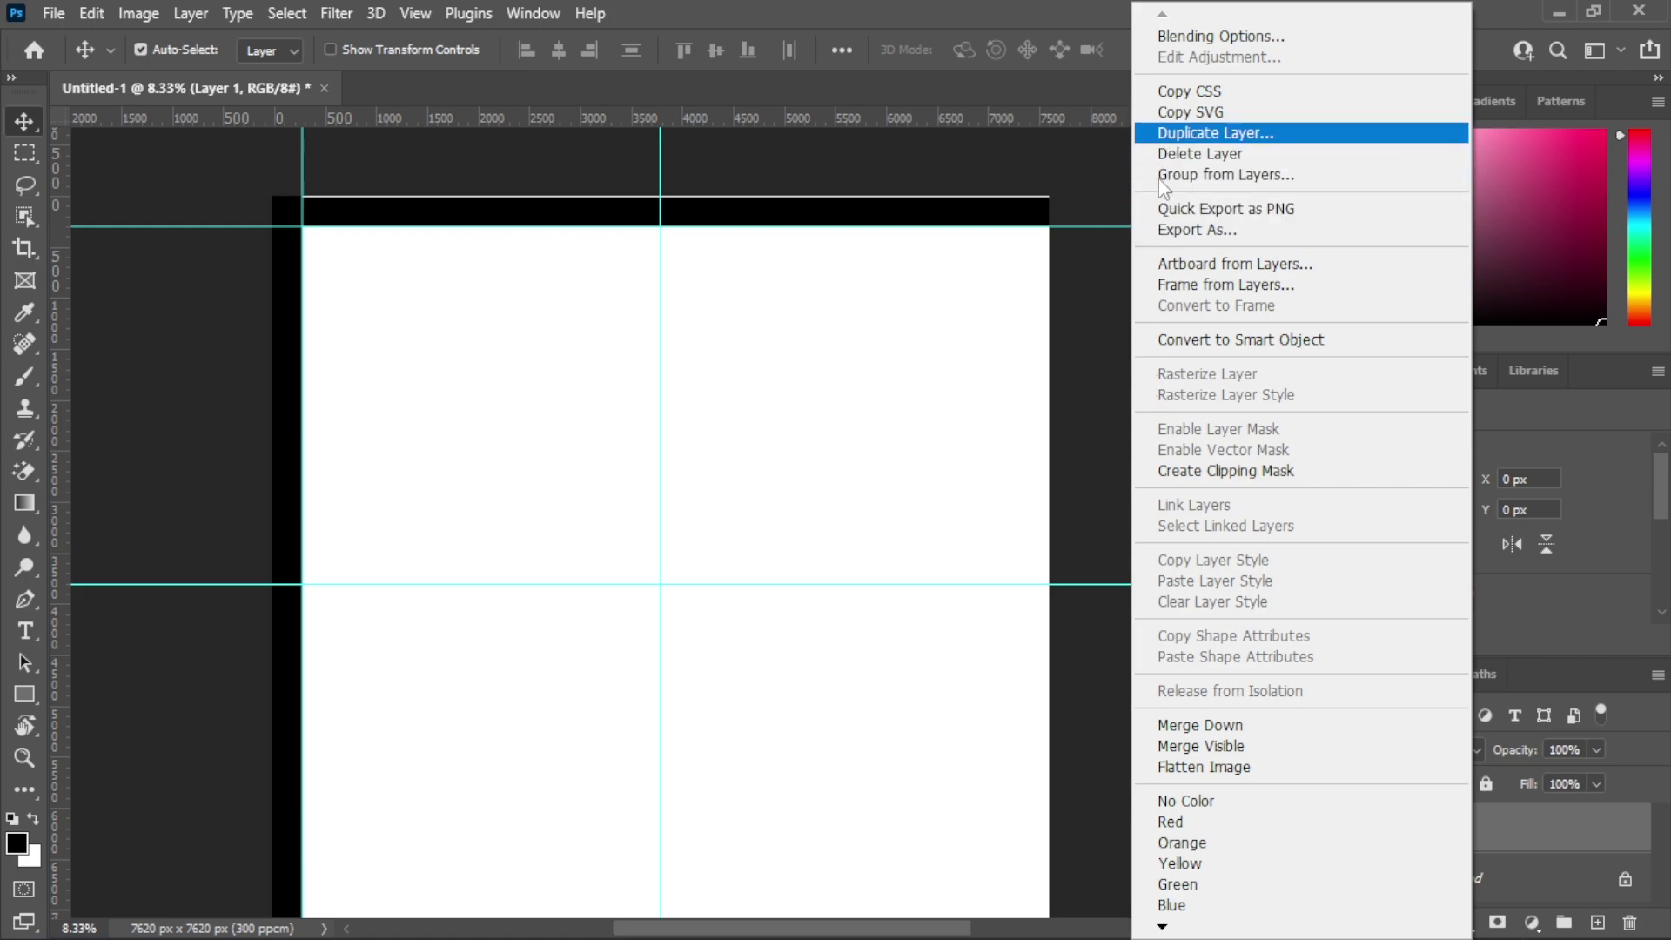
pyautogui.click(1089, 345)
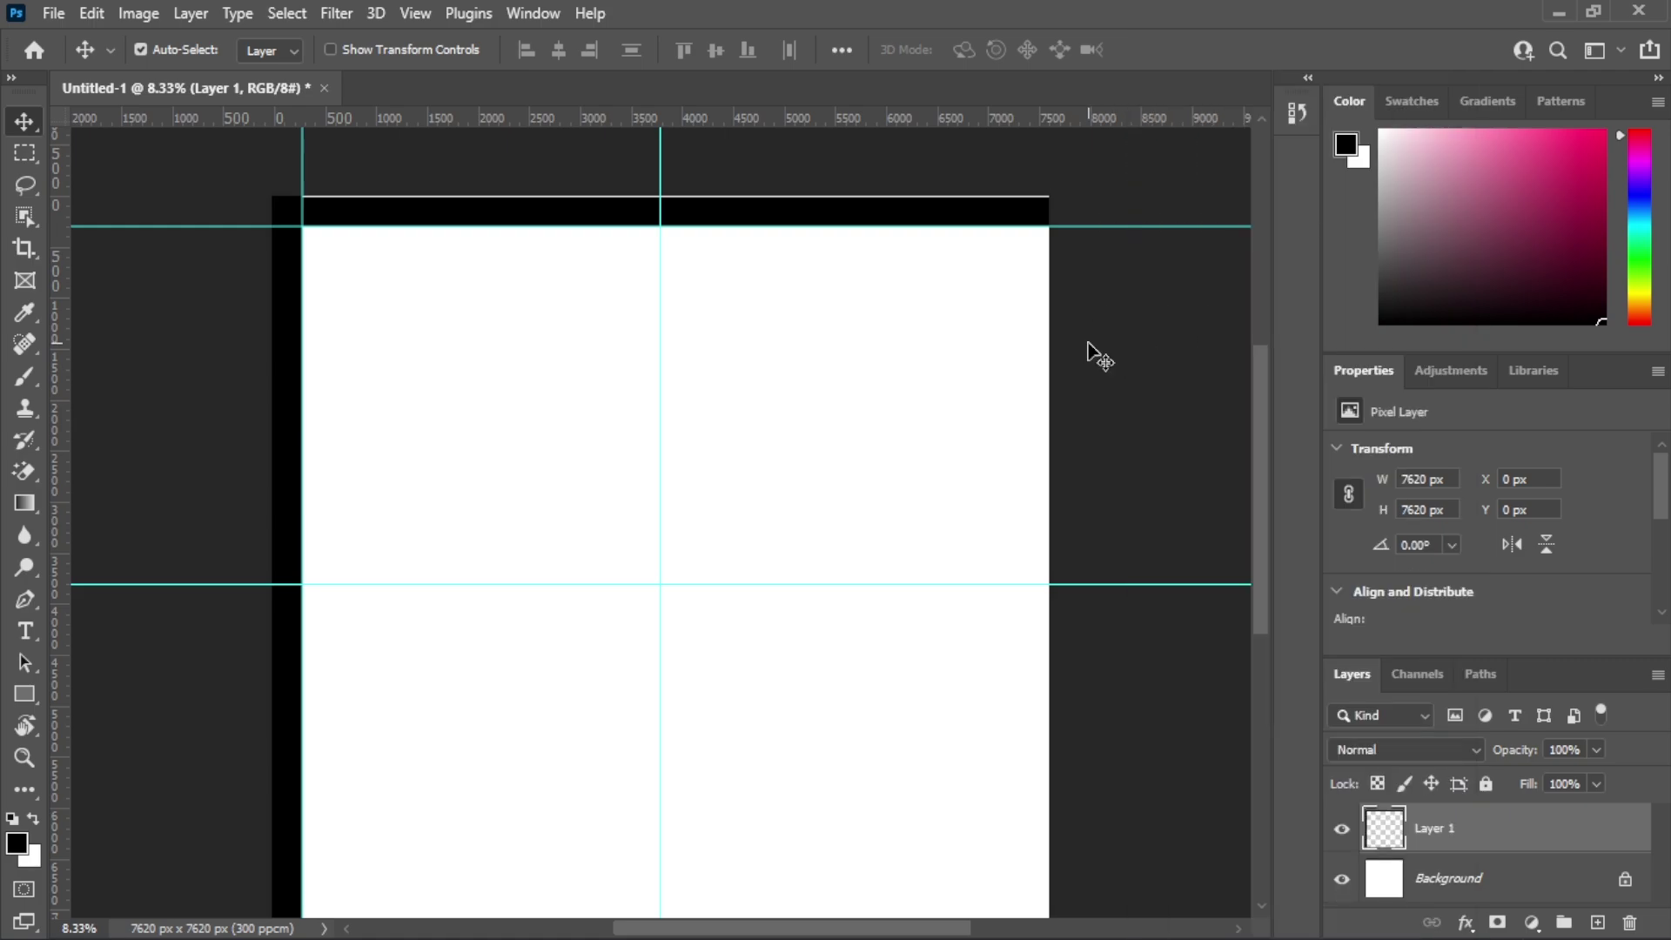
pyautogui.click(769, 229)
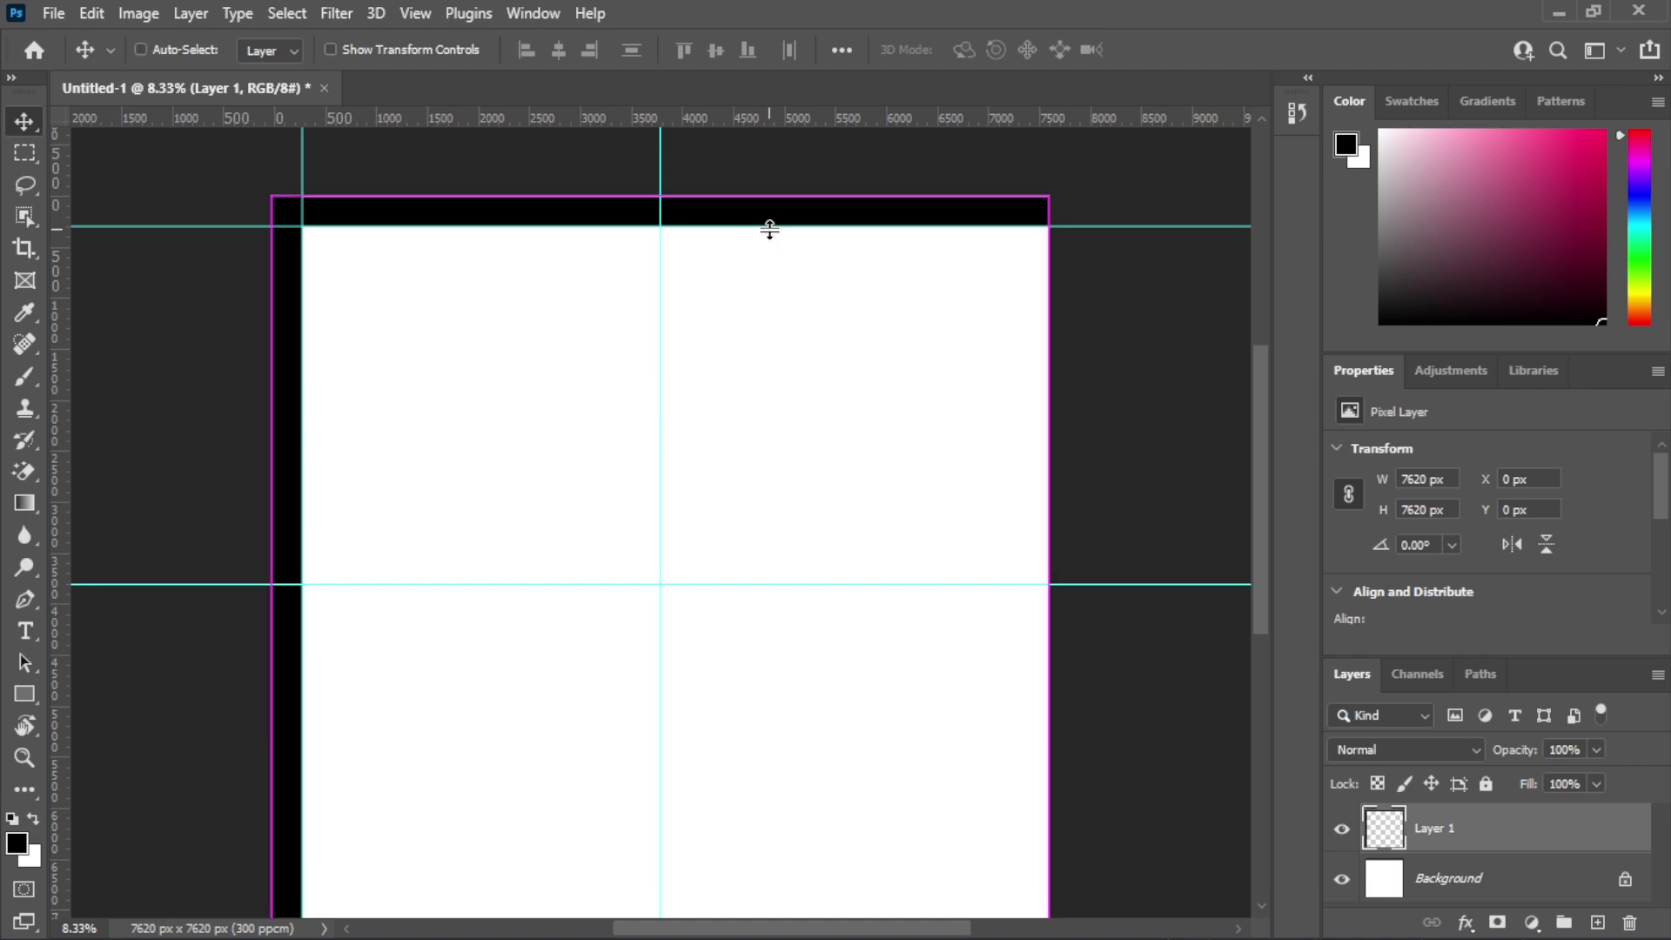
# - Duplicate the black strip layer and rotate the copy 180° with Free Transform so its strips face the right and bottom edges
pyautogui.hotkey('ctrl', 'j')
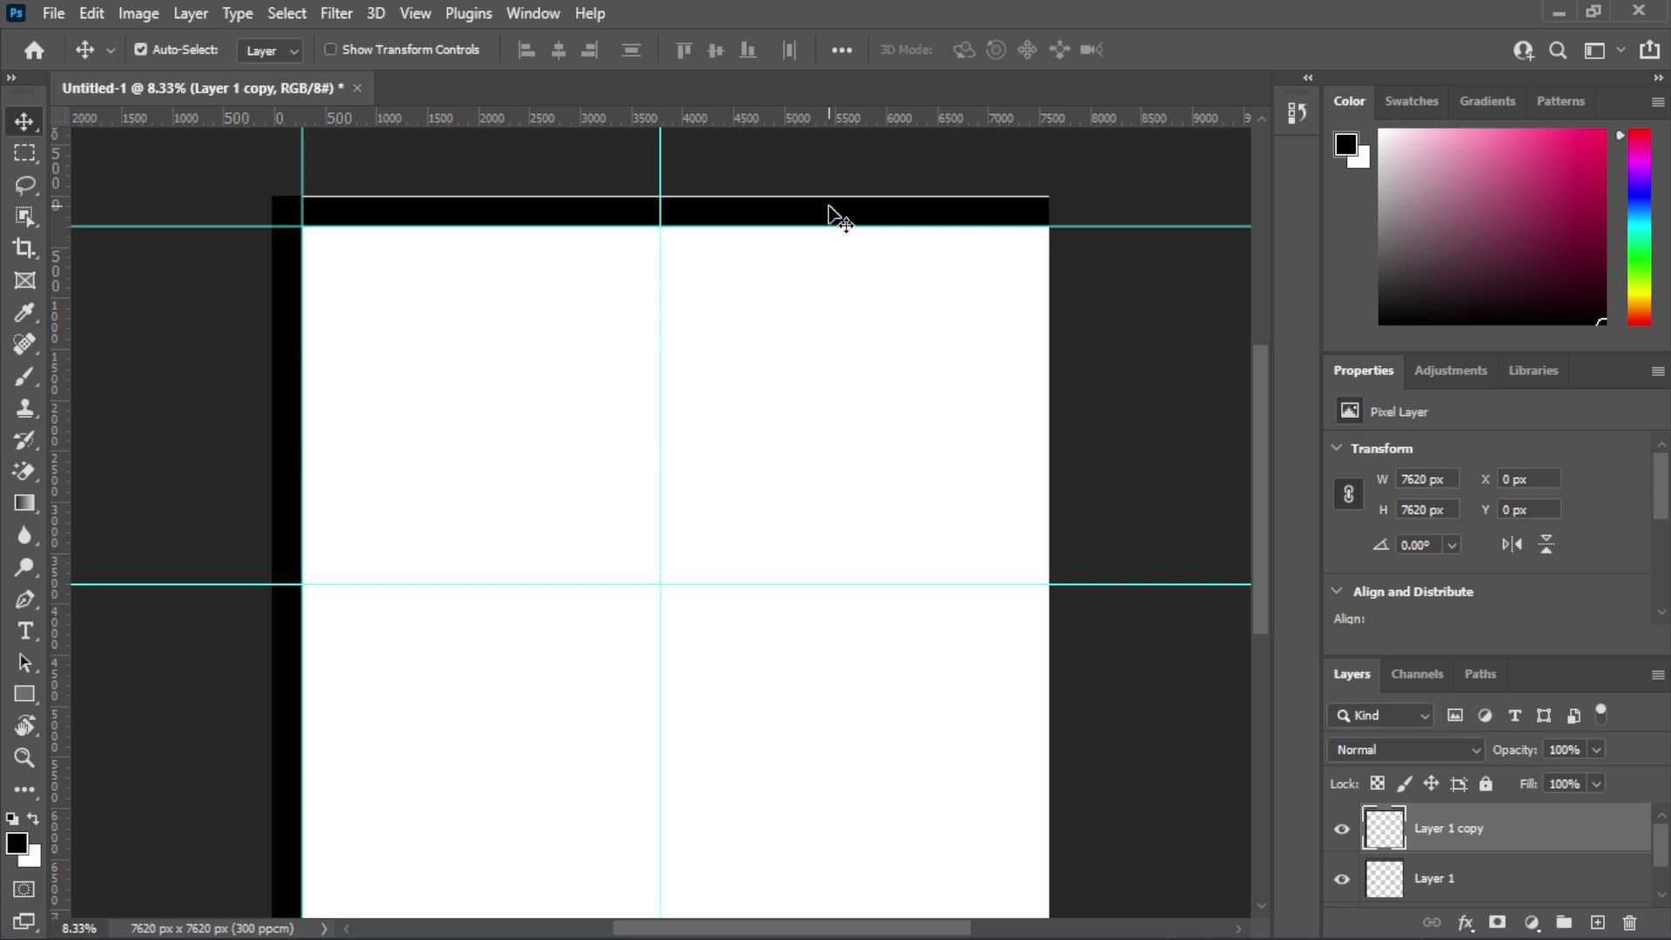
pyautogui.moveTo(829, 207); pyautogui.dragTo(883, 374)
pyautogui.scroll(-1, 883, 375)
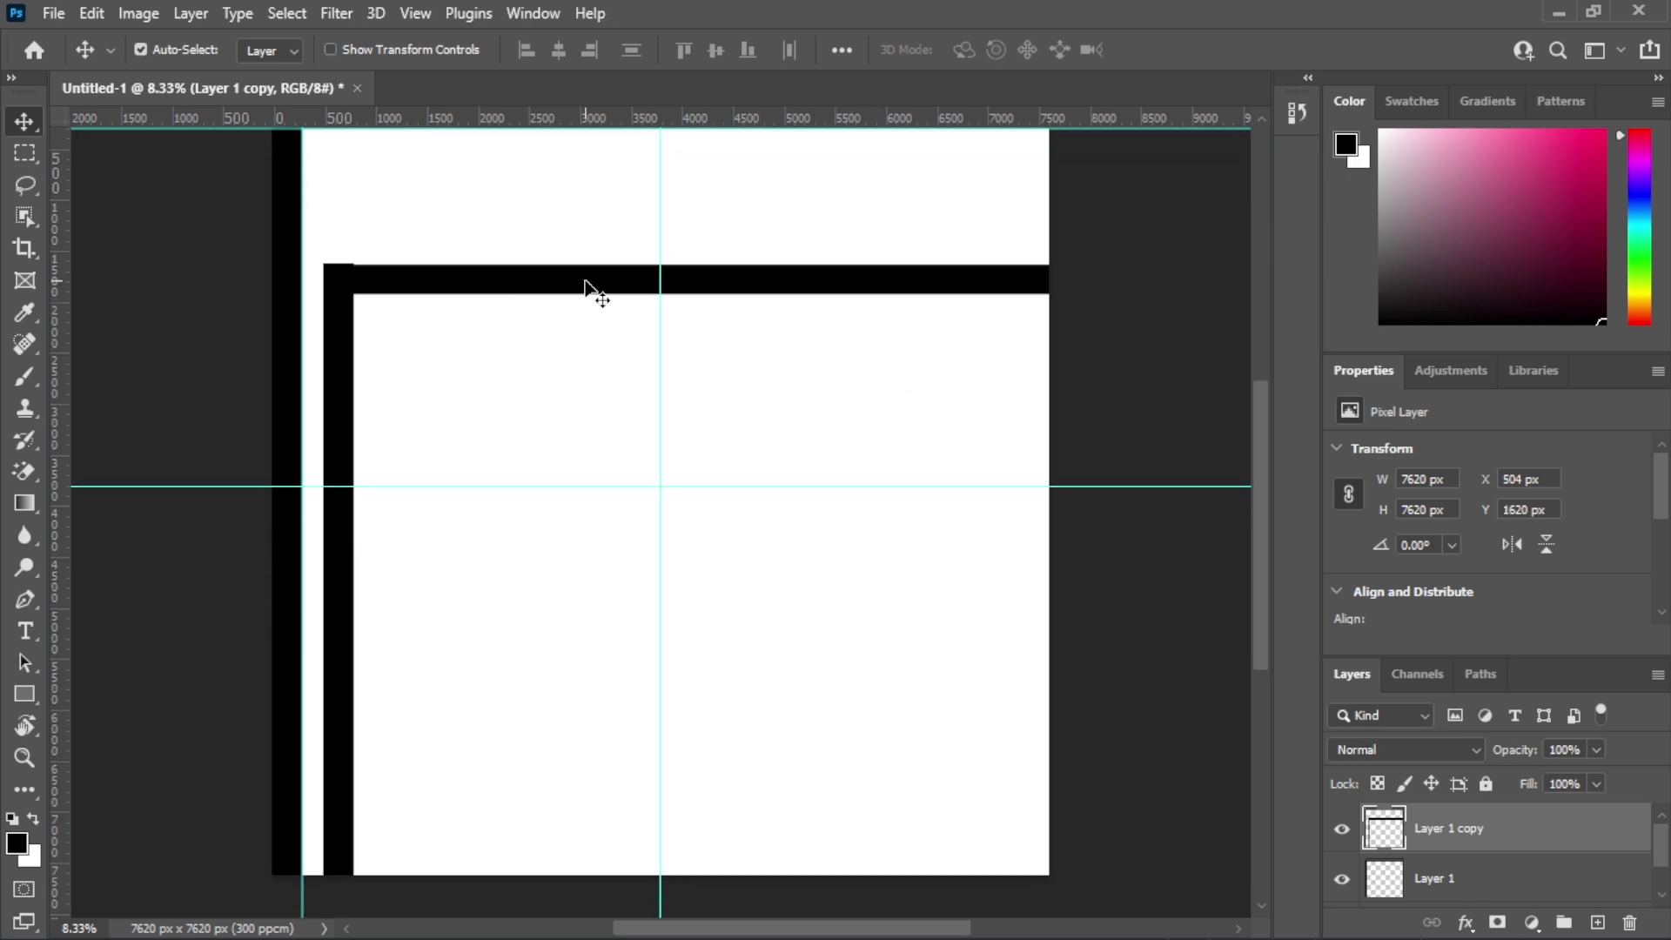
pyautogui.hotkey('ctrl', 't')
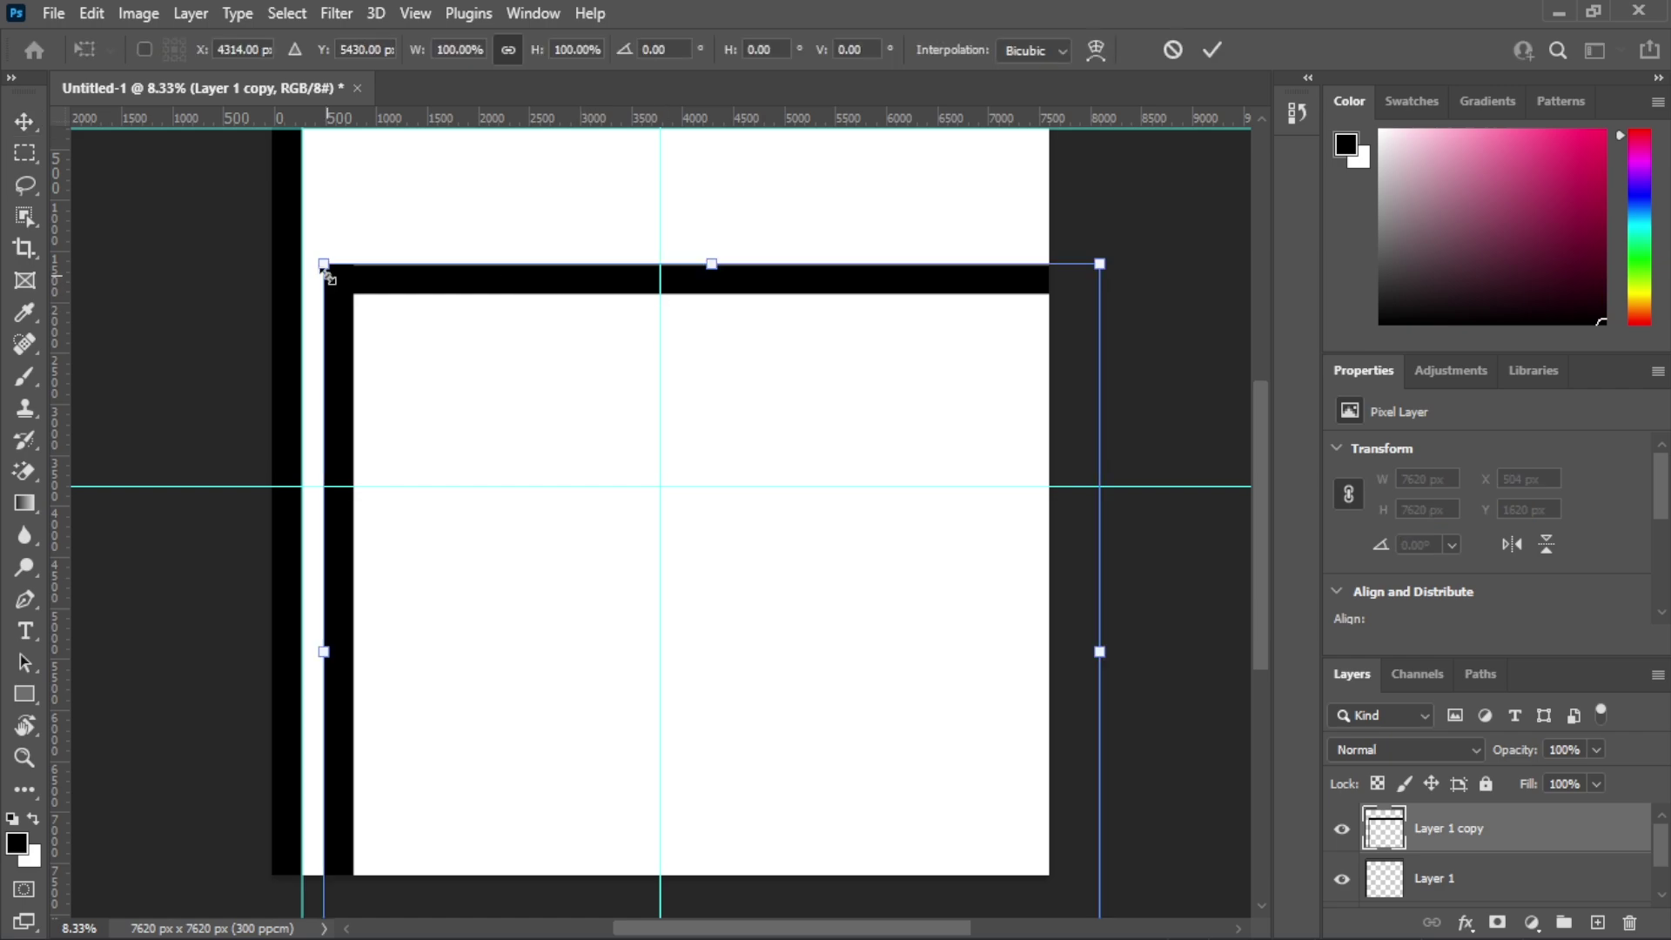
pyautogui.moveTo(581, 399); pyautogui.dragTo(574, 284)
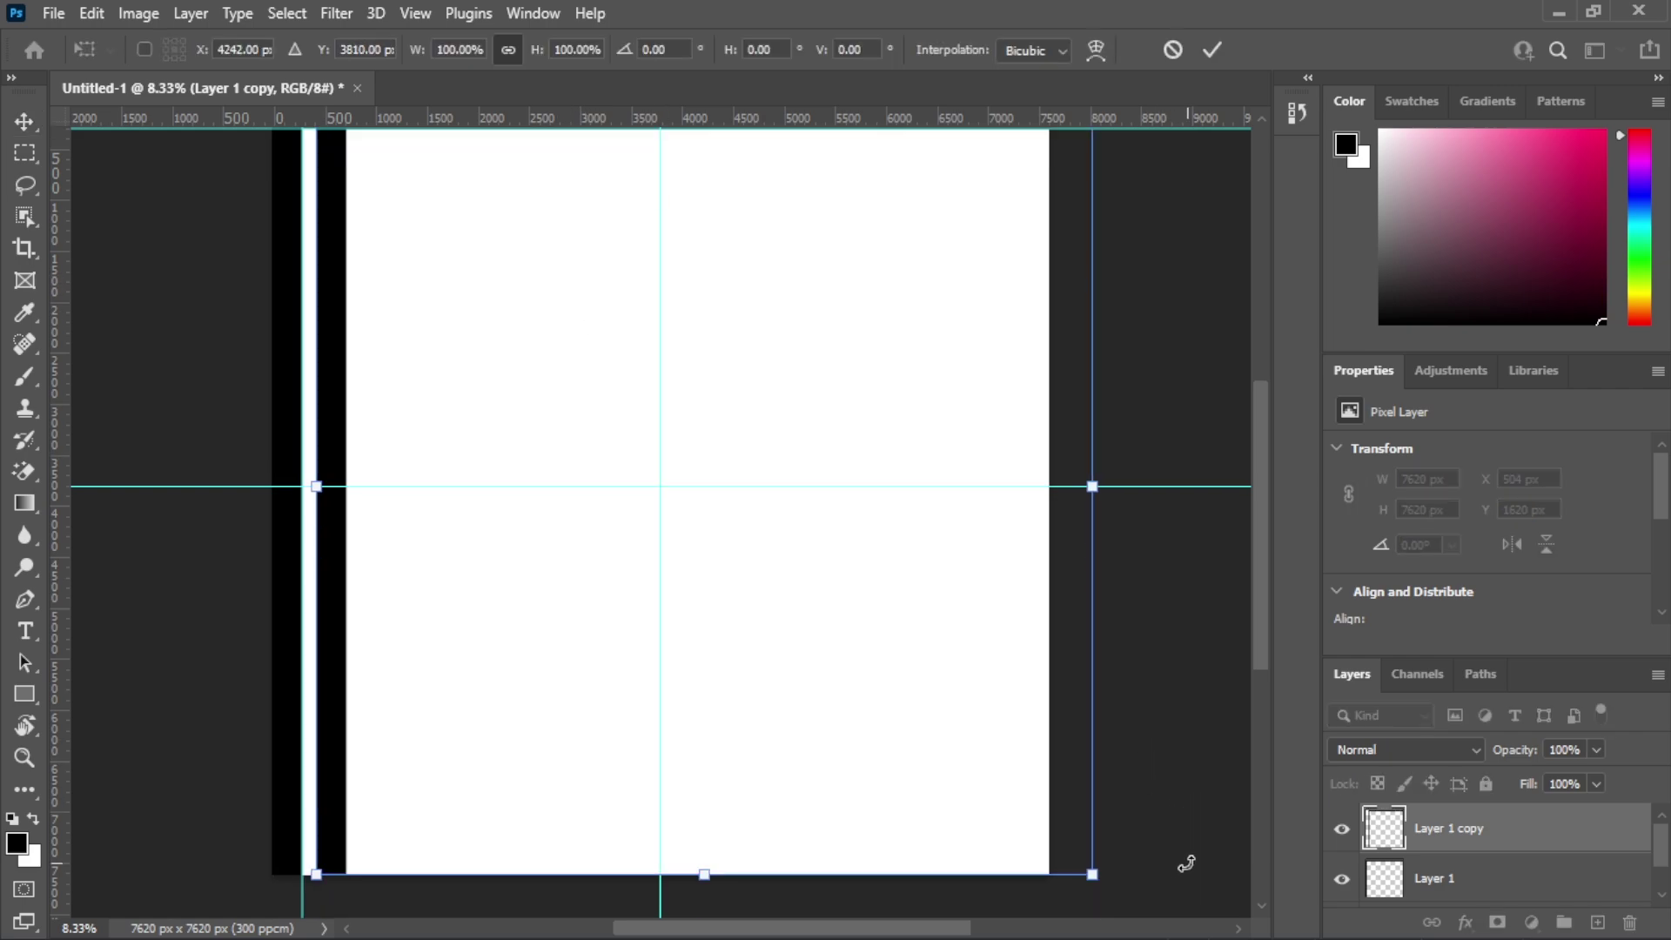
pyautogui.moveTo(1179, 868); pyautogui.dragTo(403, 288)
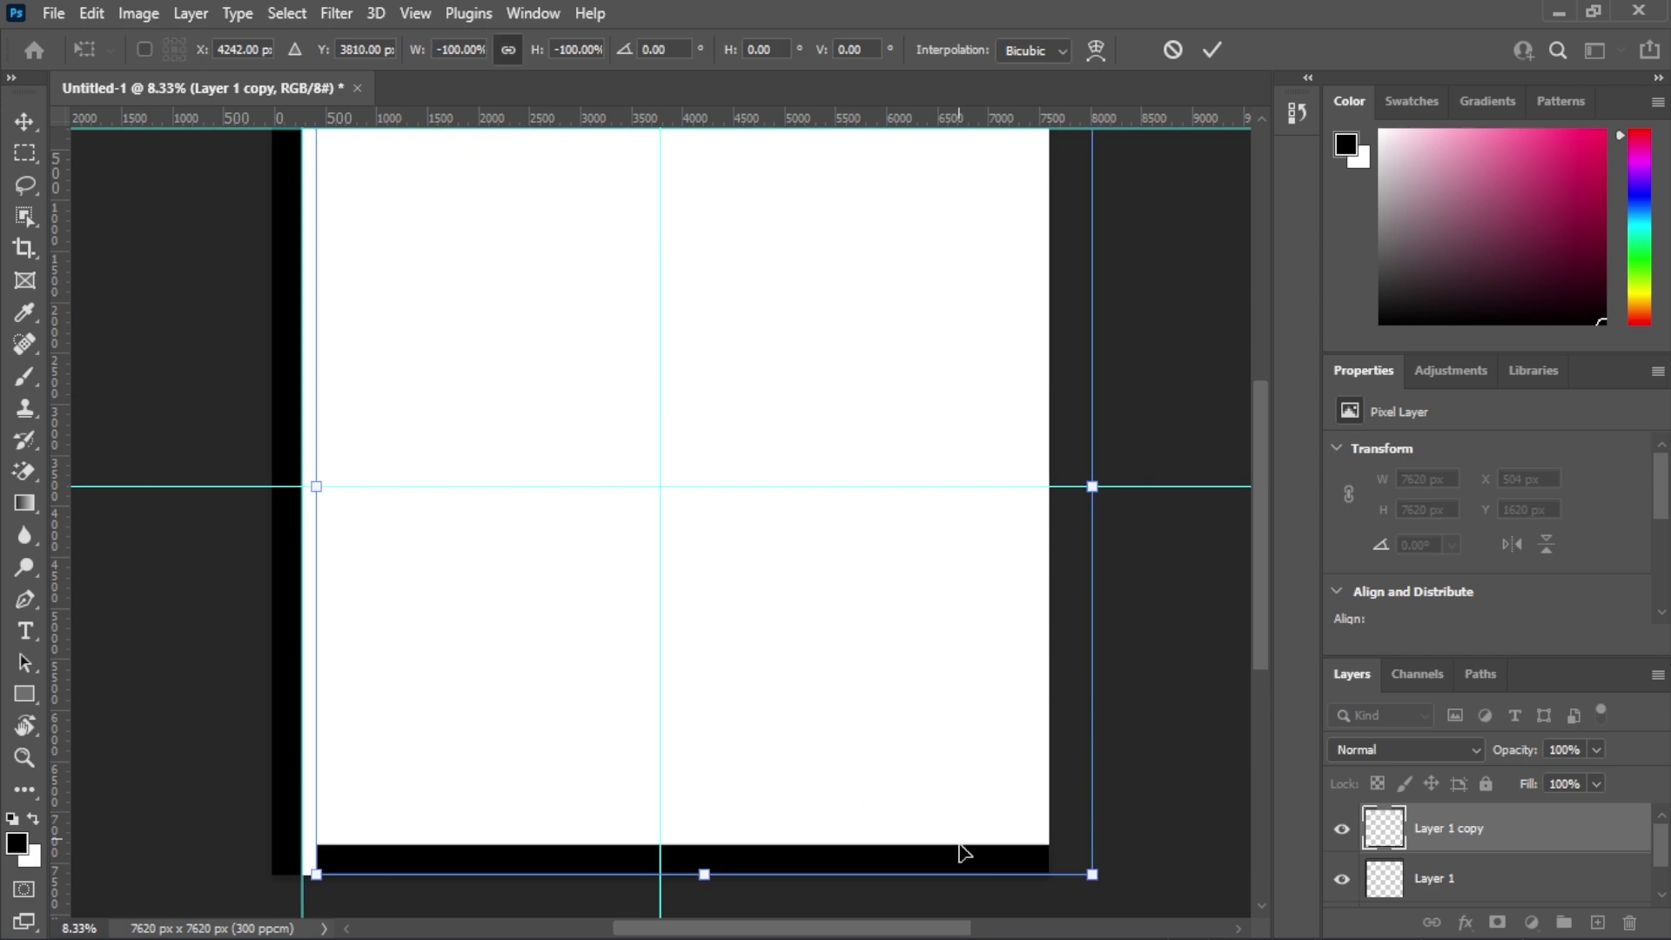
# - Align the rotated strip copy flush with the canvas's right and bottom edges and apply the transform
pyautogui.moveTo(964, 853); pyautogui.dragTo(865, 865)
pyautogui.scroll(3, 954, 787)
pyautogui.scroll(-3, 953, 786)
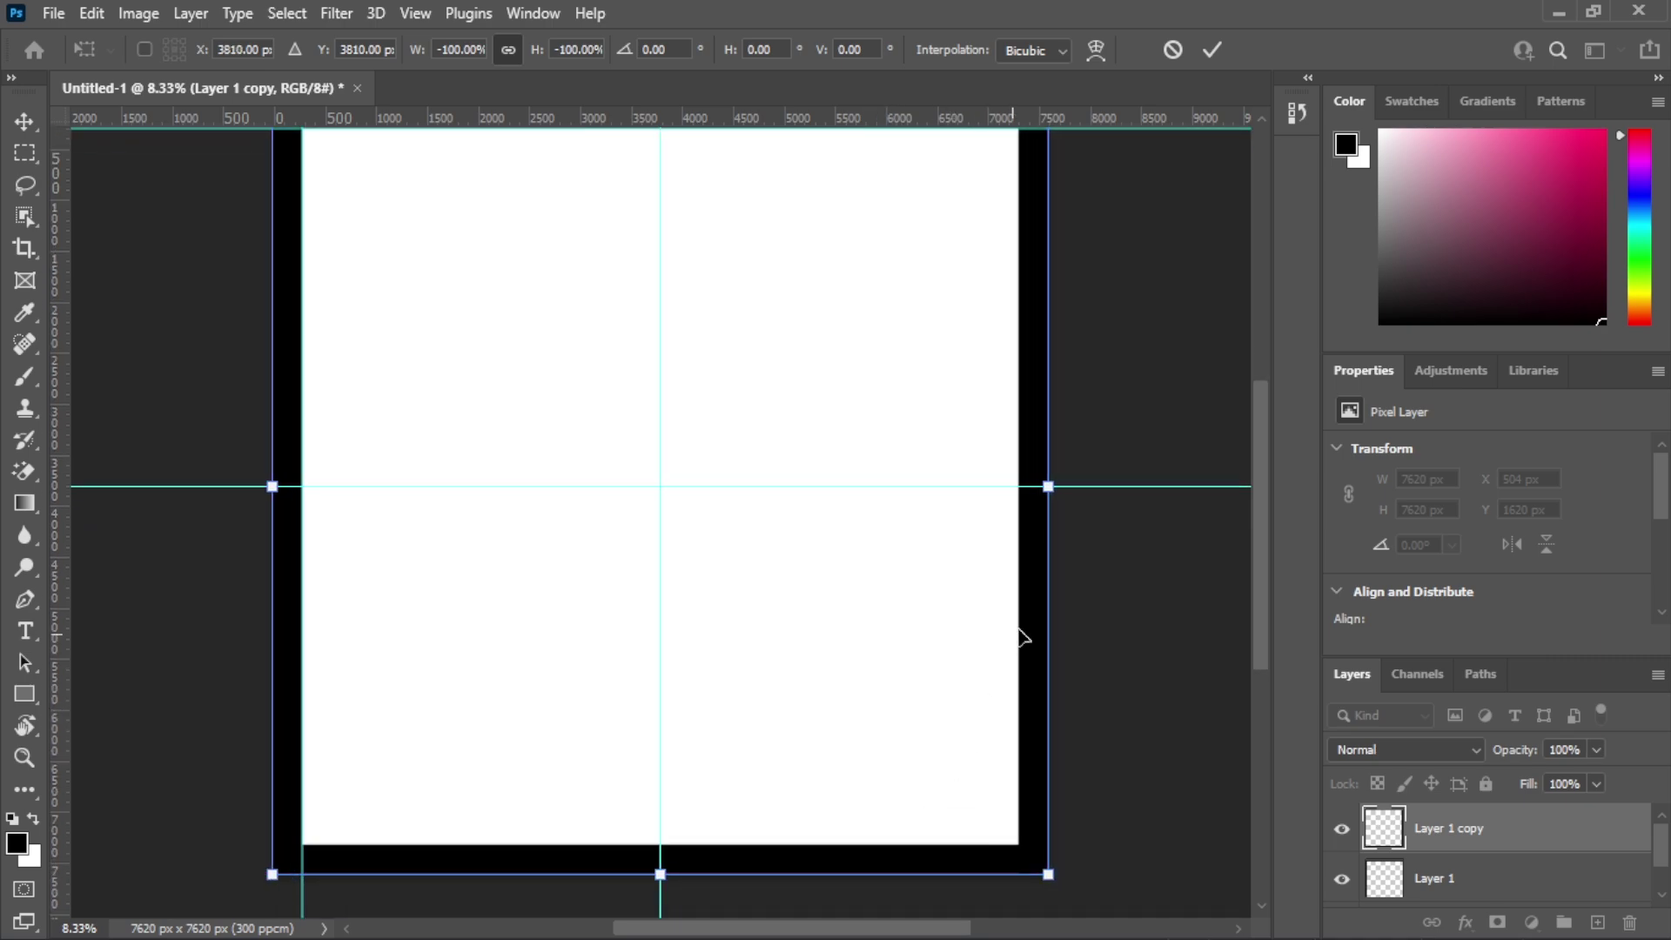
pyautogui.scroll(3, 992, 499)
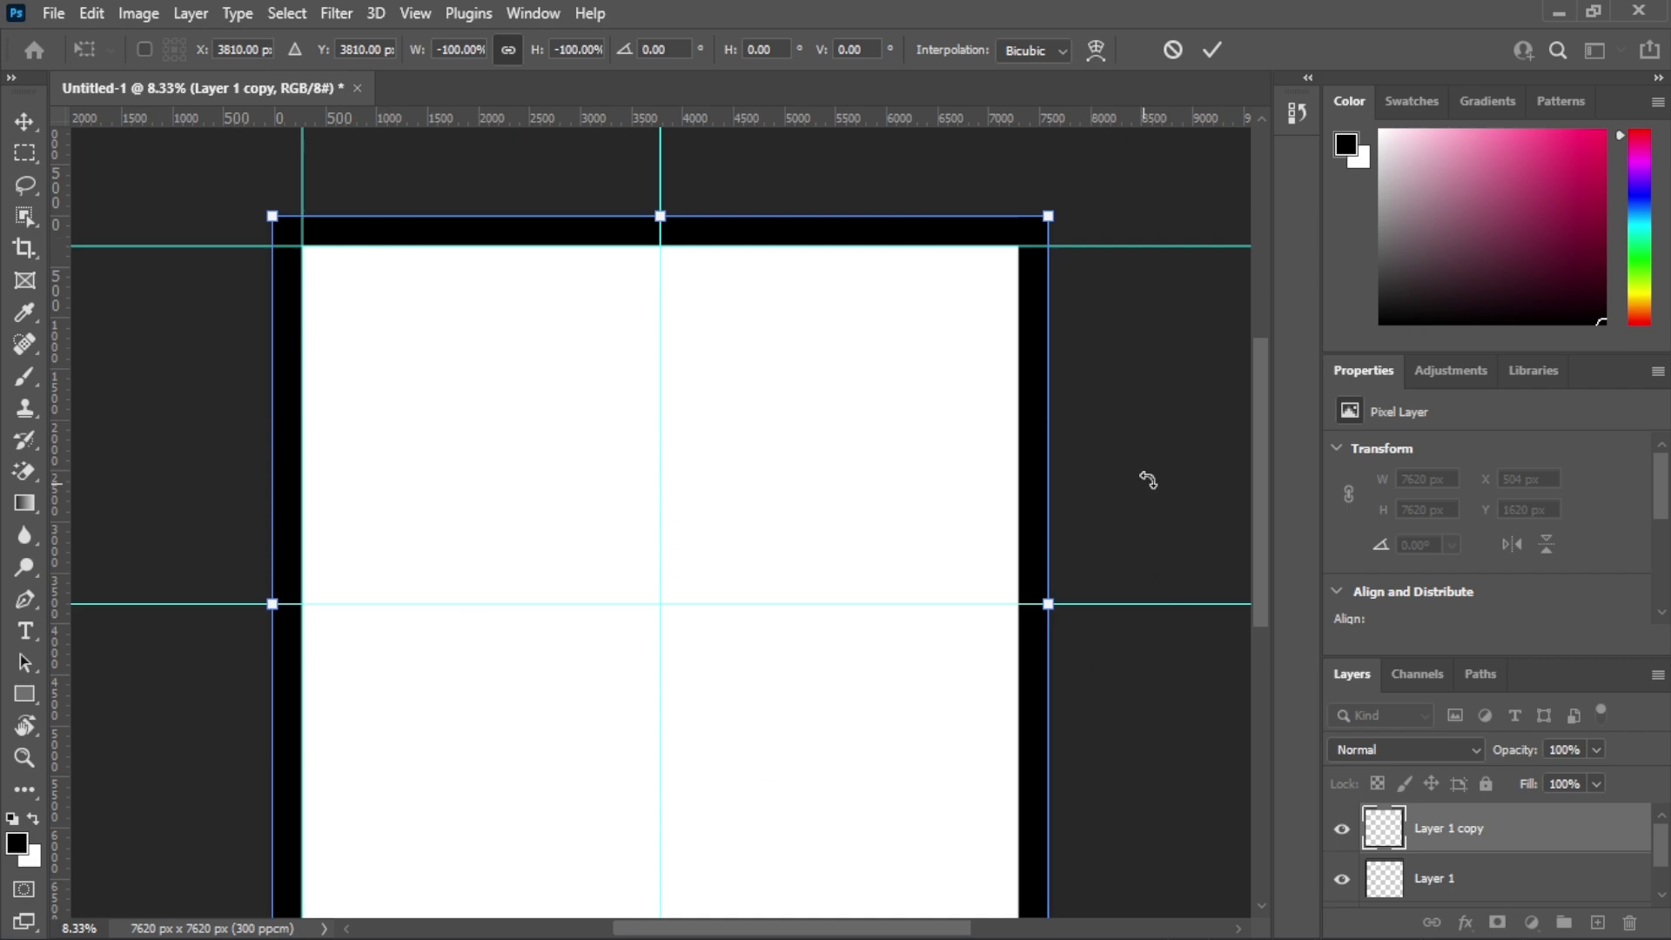
pyautogui.scroll(-1, 875, 492)
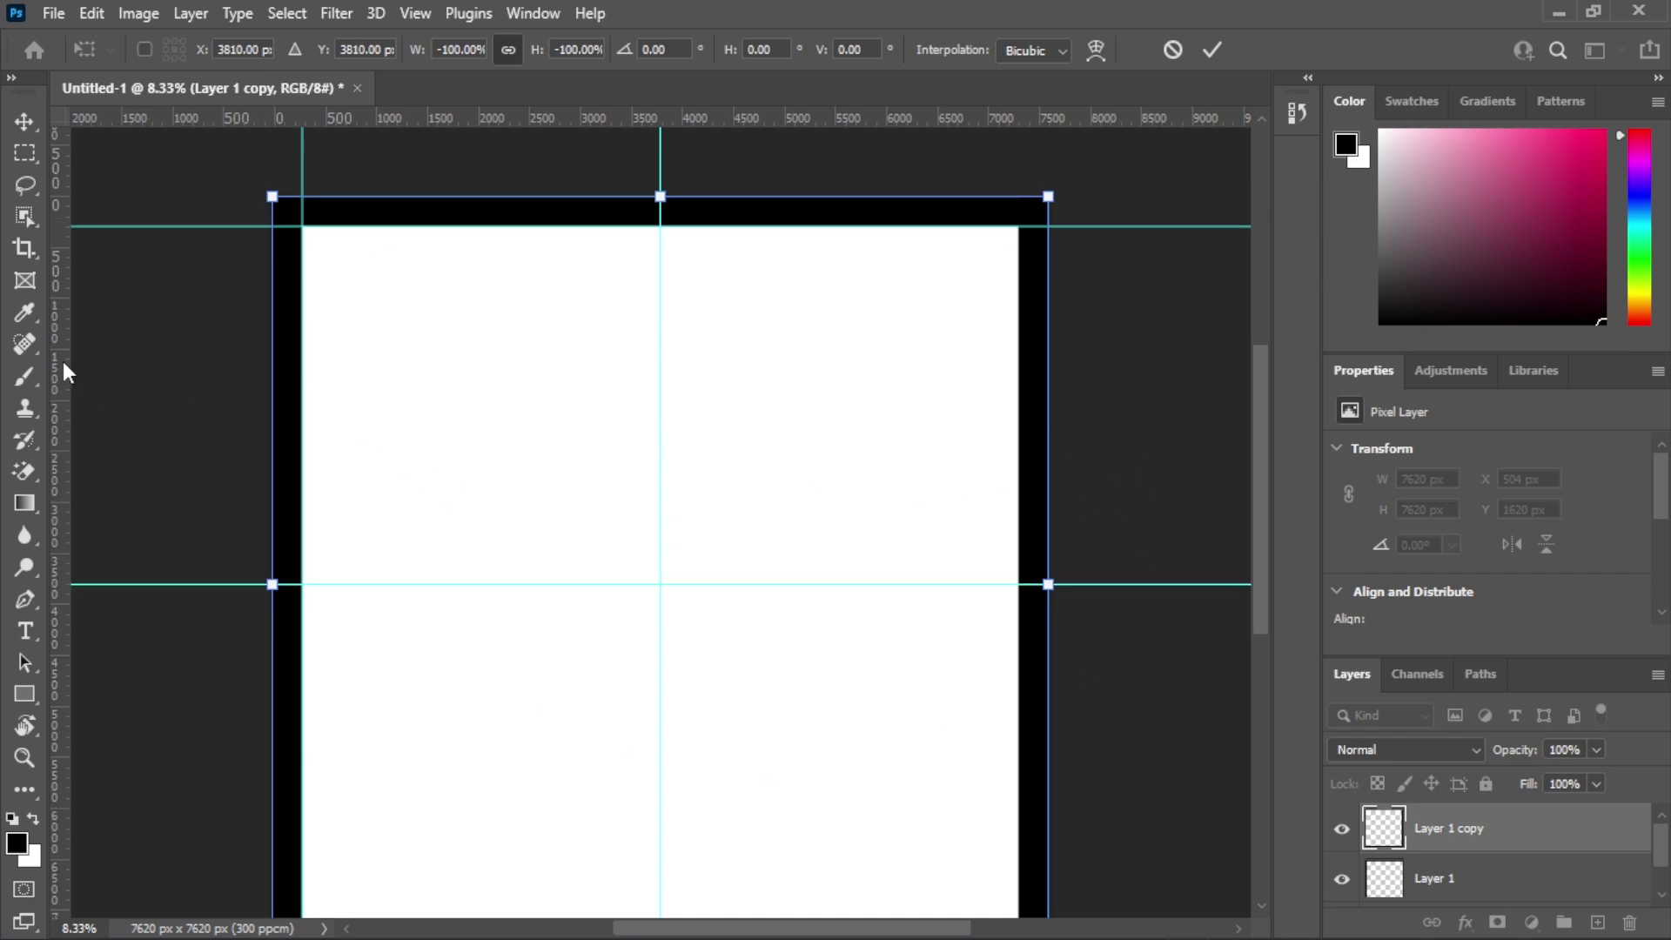
pyautogui.click(24, 121)
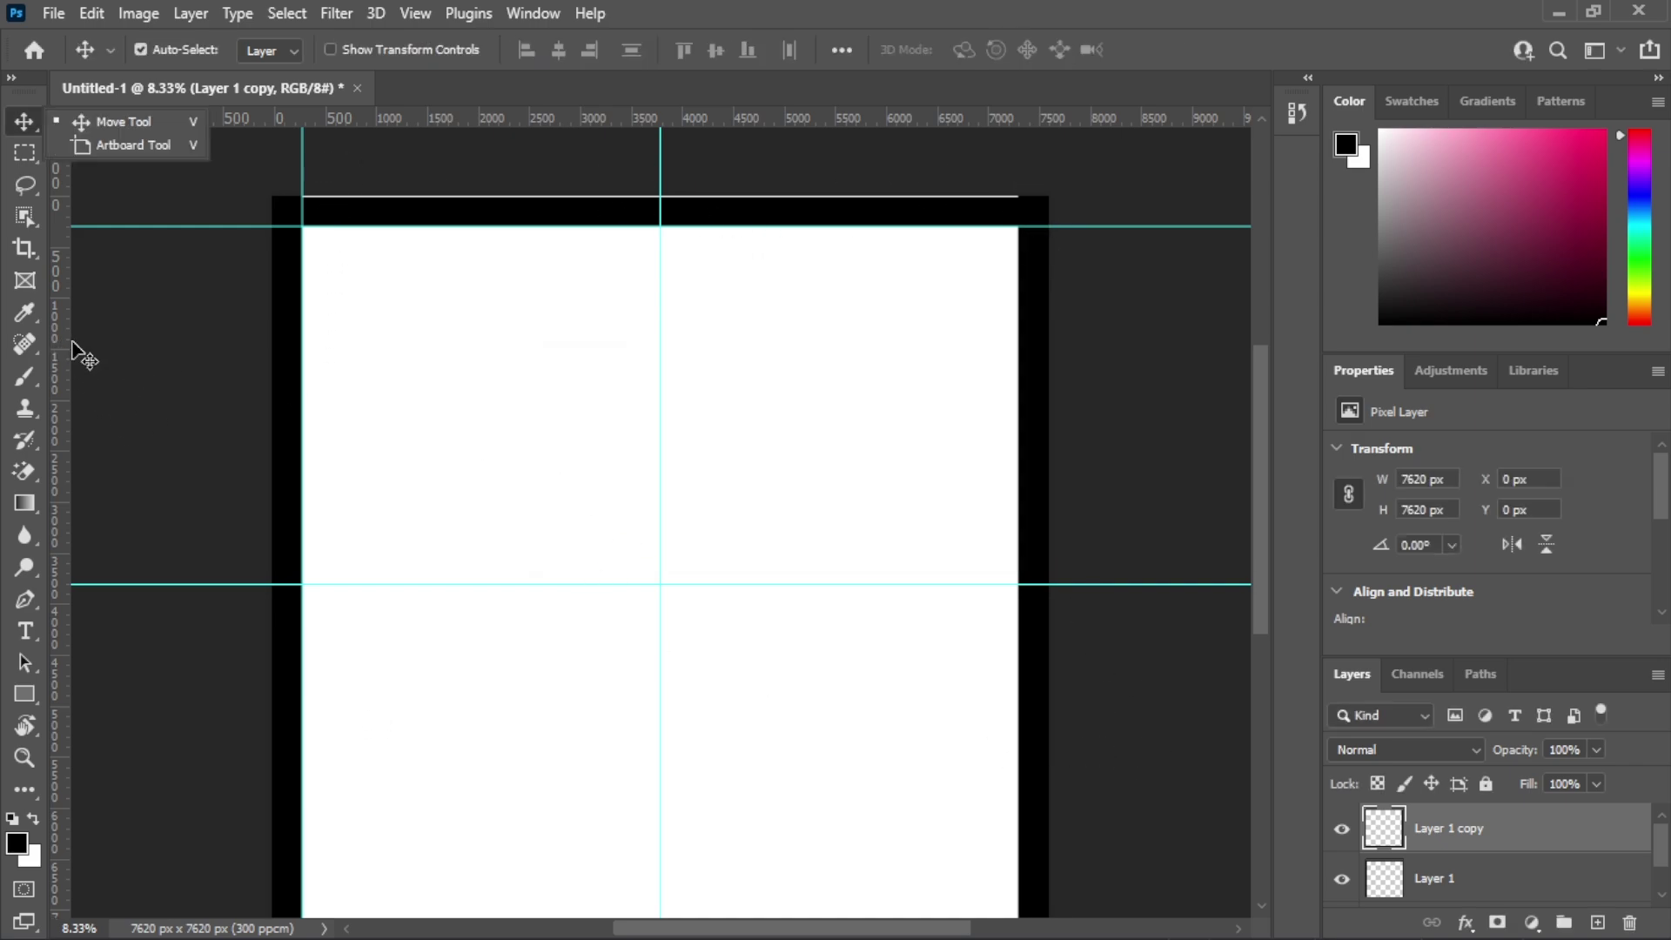
# - Add a vertical guide at the right strip's inner edge and a horizontal guide at the bottom strip's inner edge
pyautogui.moveTo(84, 357); pyautogui.dragTo(1017, 399)
pyautogui.scroll(-1, 693, 223)
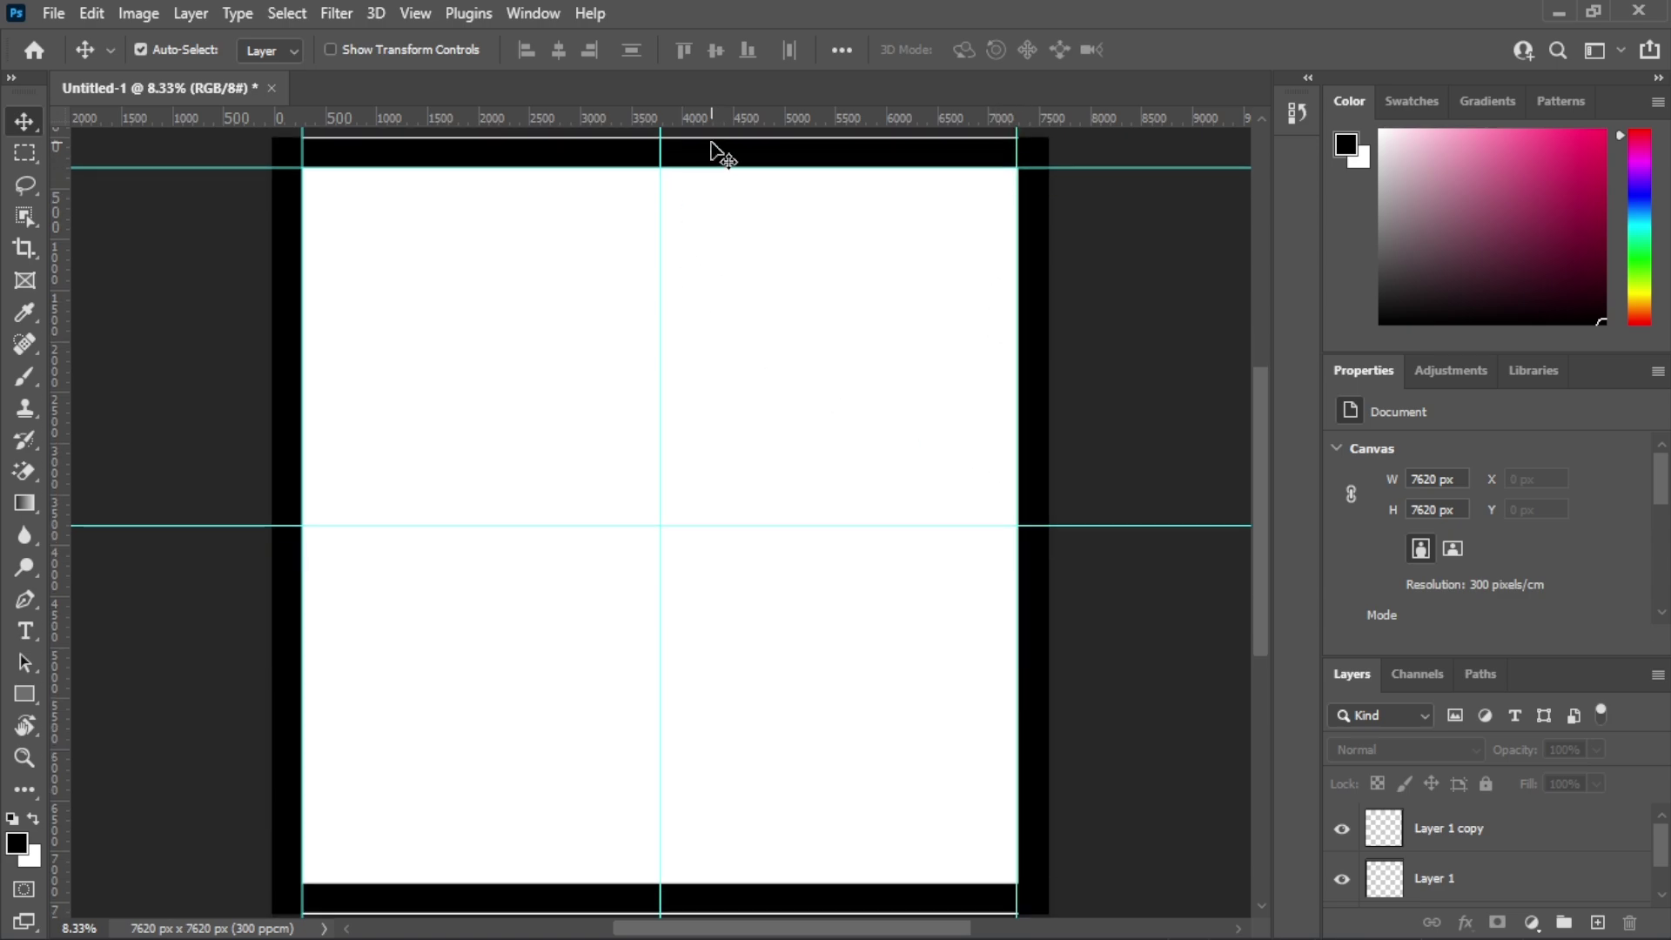
pyautogui.moveTo(716, 130); pyautogui.dragTo(729, 883)
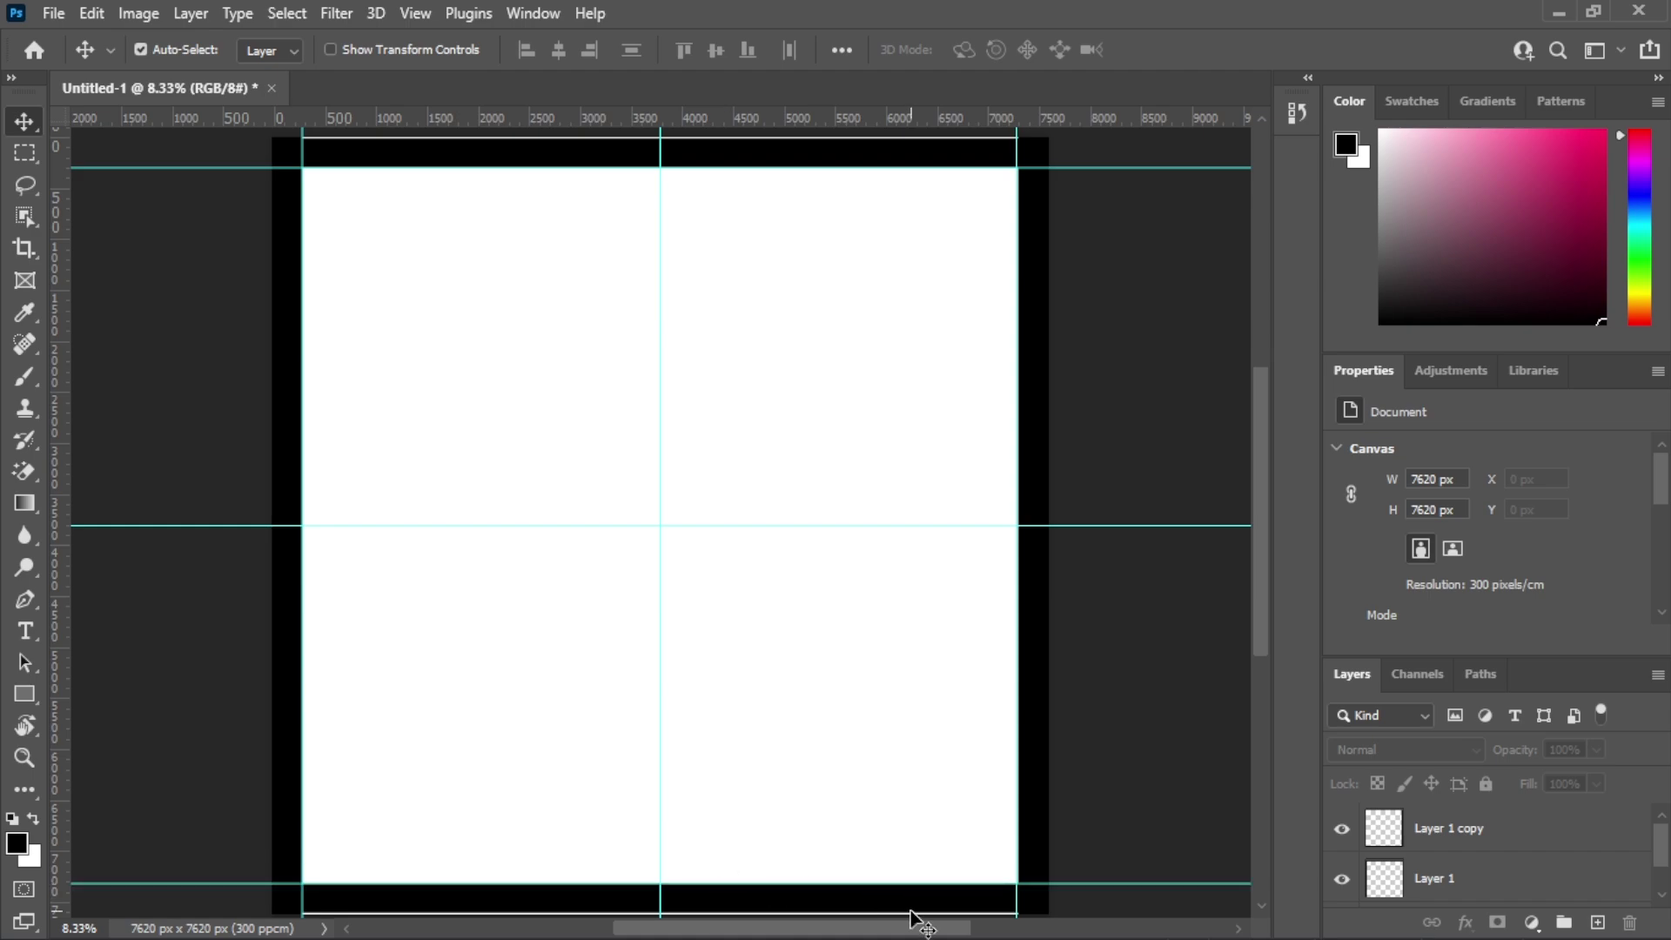
# - Delete both strip layers, Layer 1 copy and Layer 1, leaving only the Background layer
pyautogui.click(1465, 833)
pyautogui.click(1629, 922)
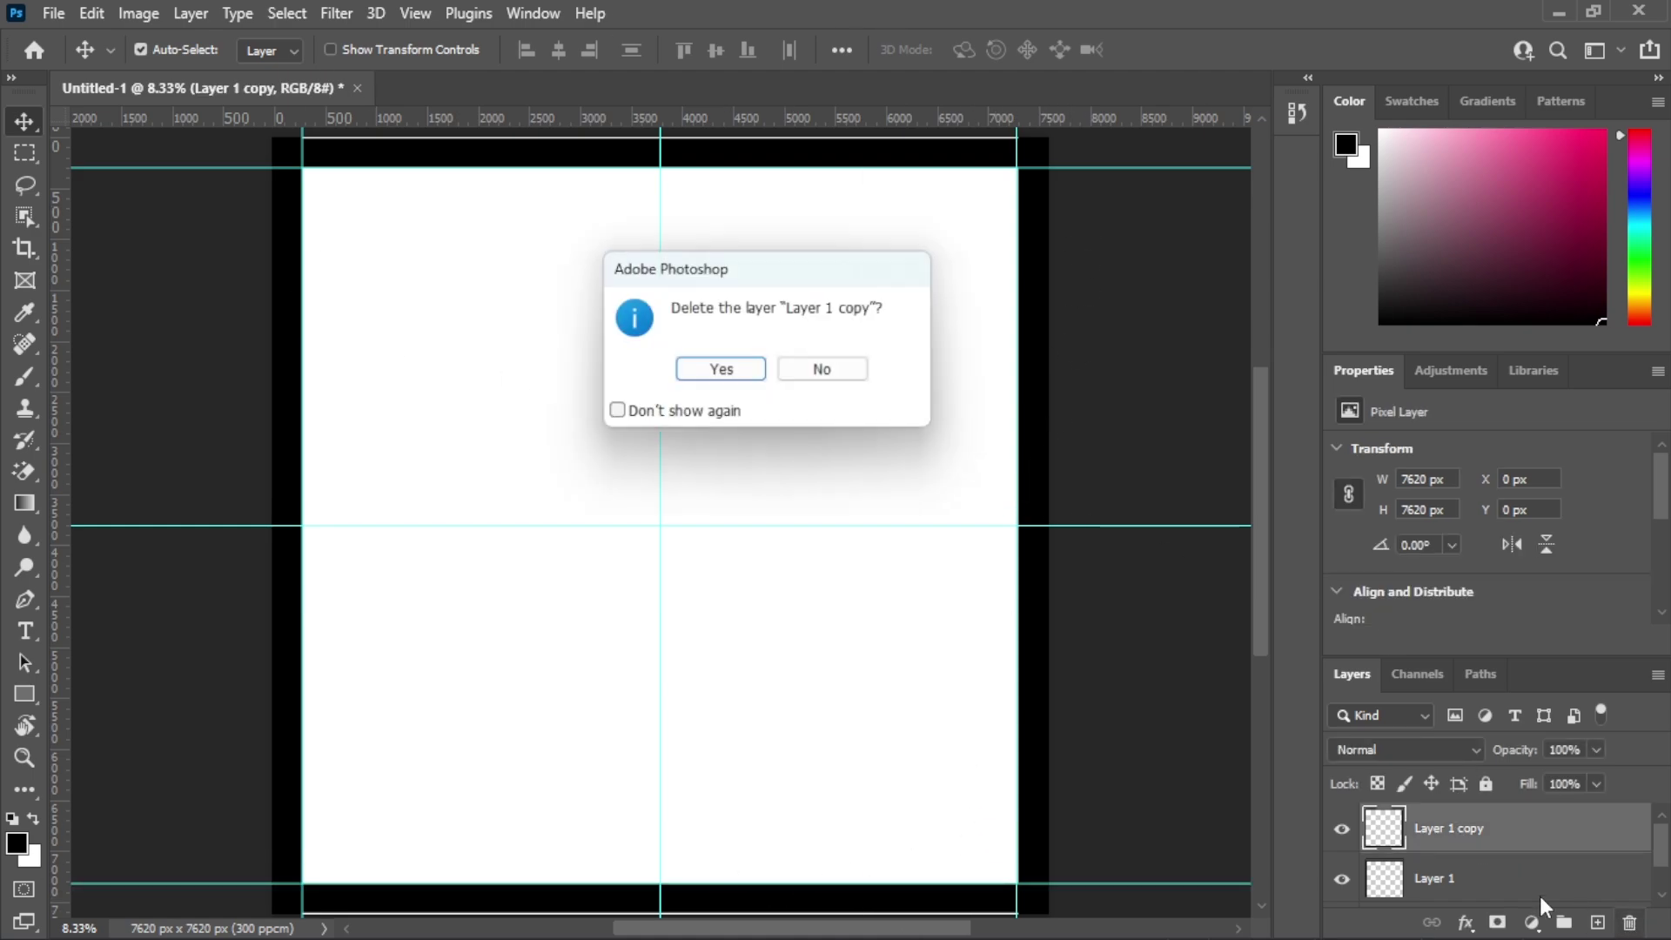
pyautogui.click(715, 373)
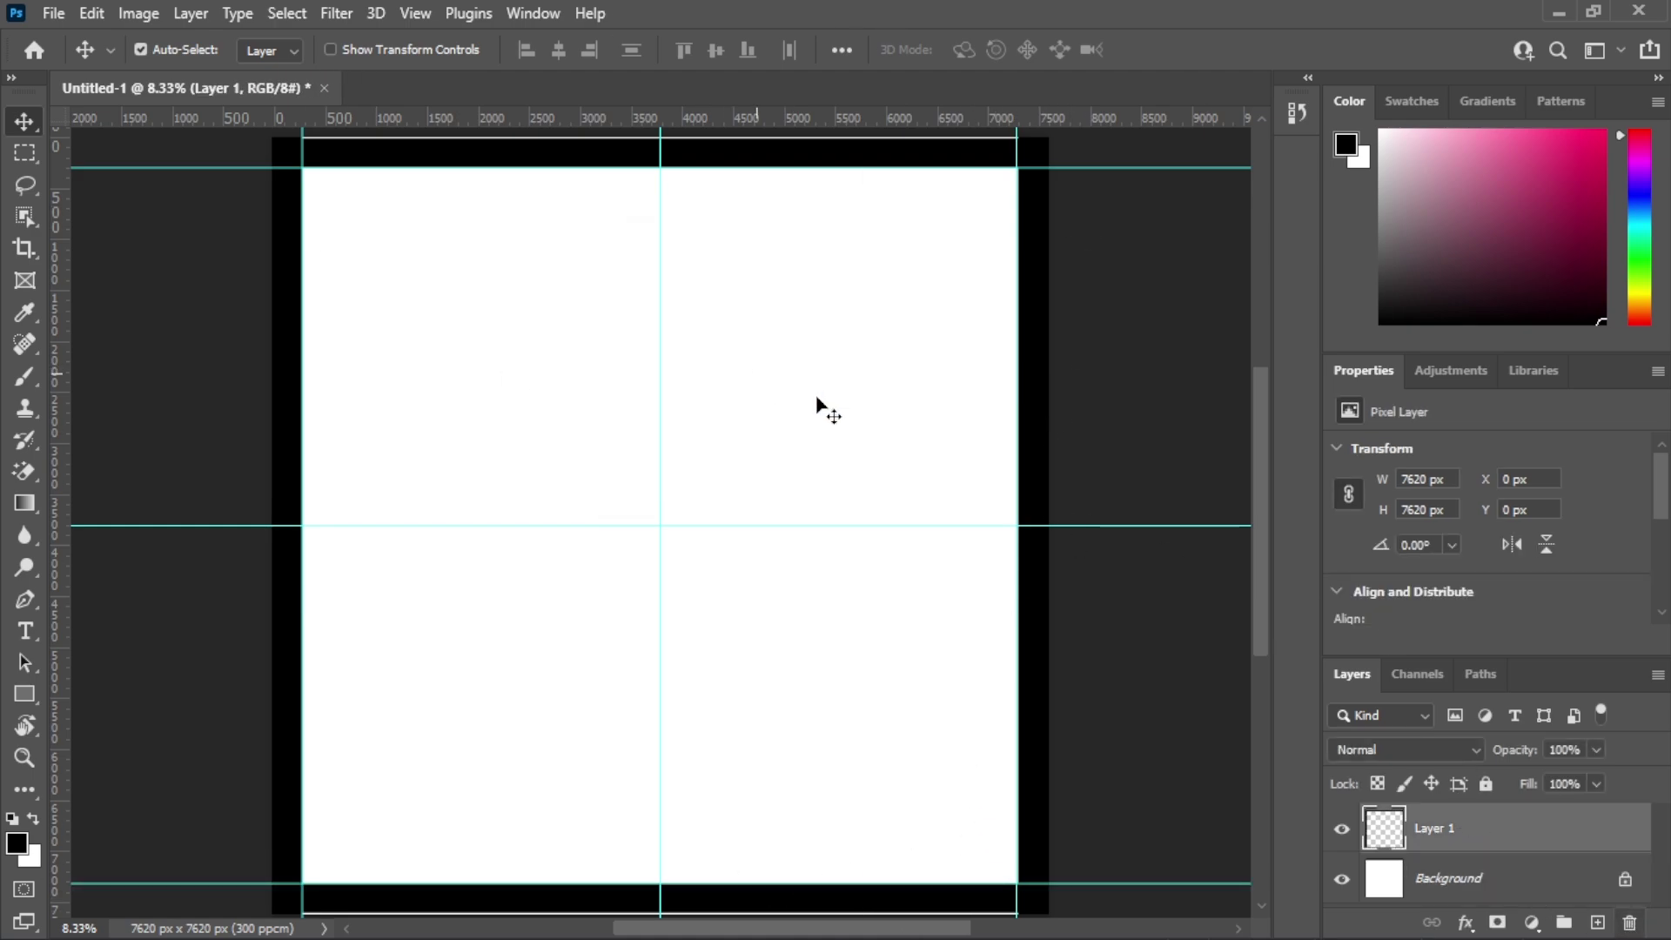
pyautogui.click(1630, 924)
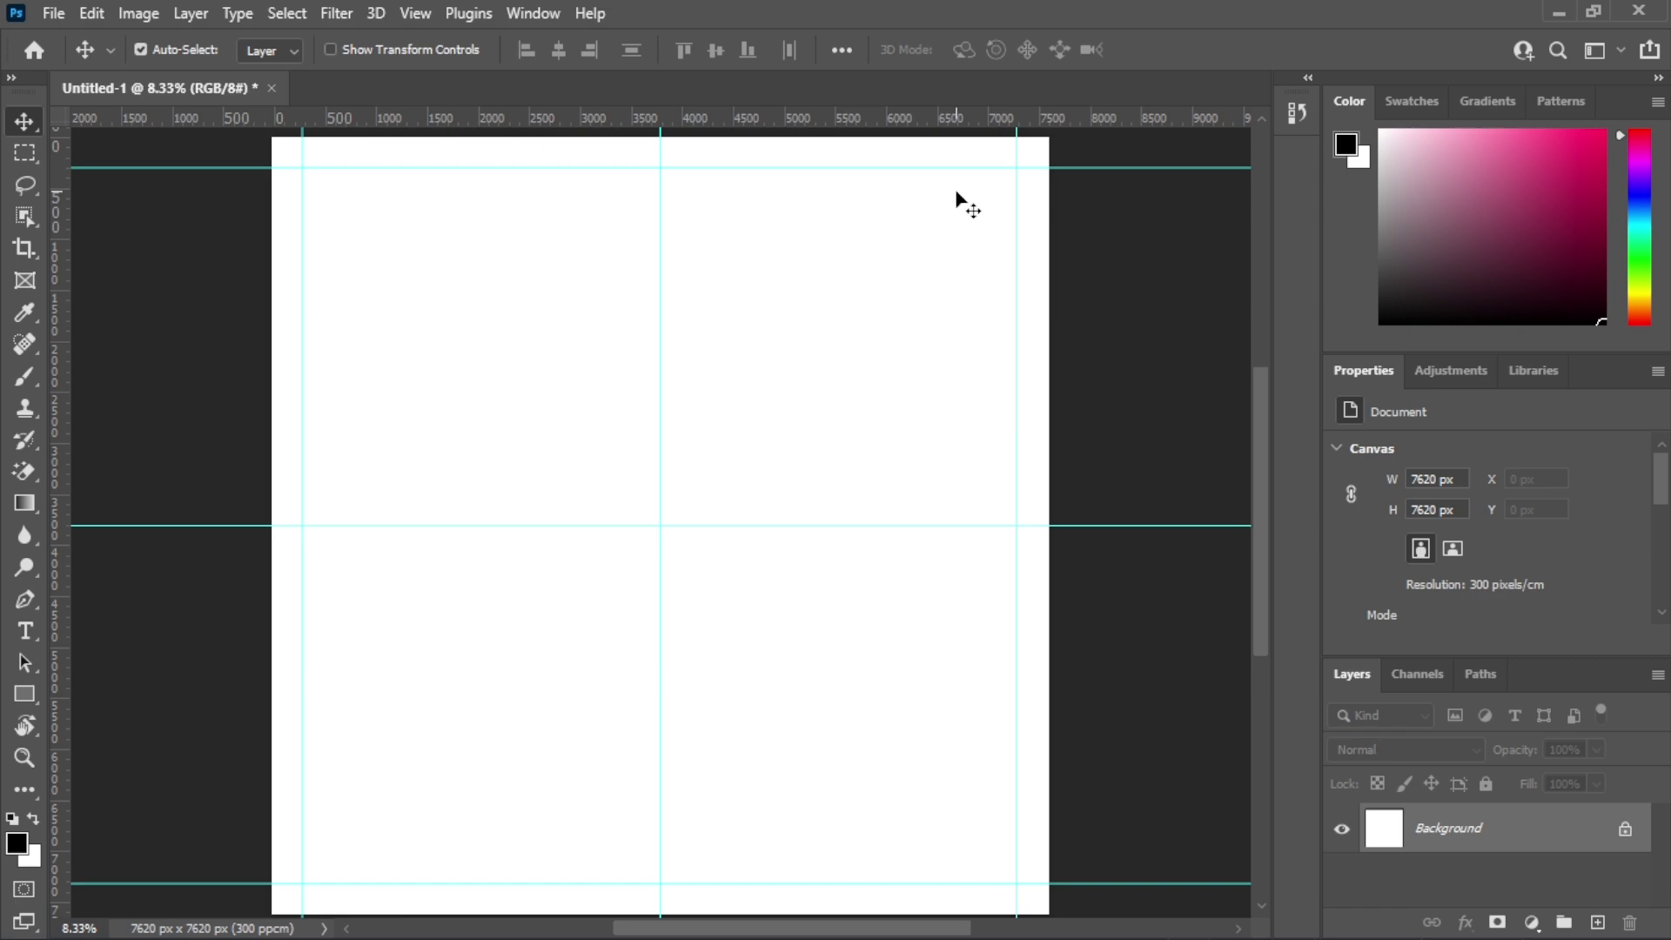
# - Hide the guides and show them again
pyautogui.click(419, 12)
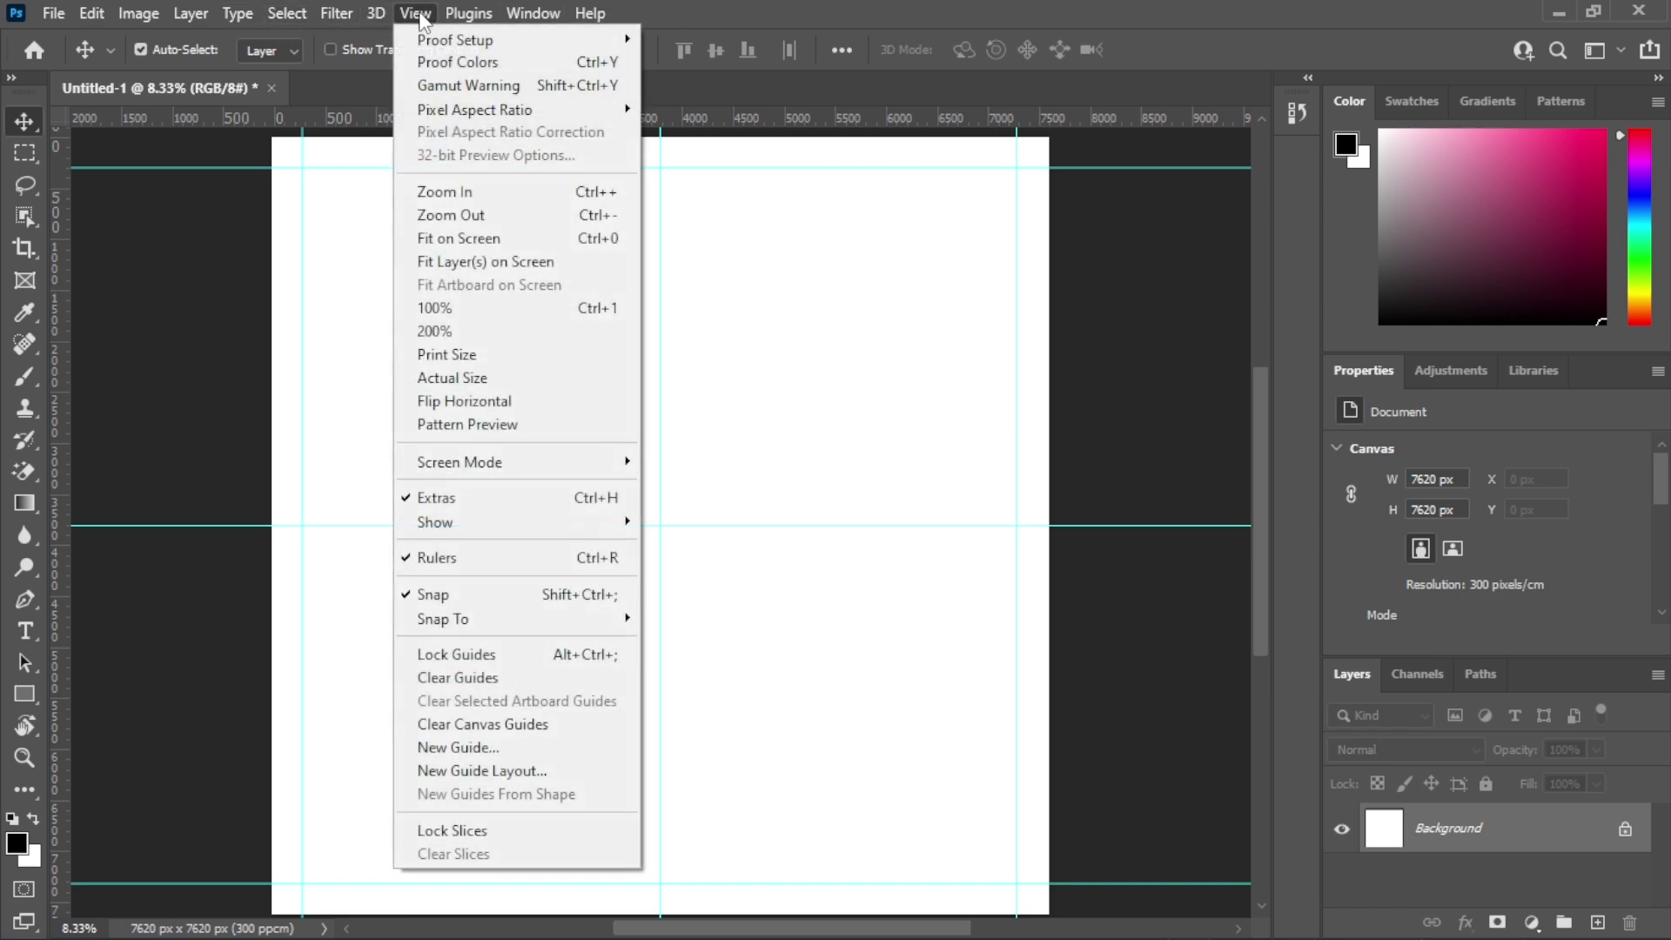
pyautogui.click(870, 491)
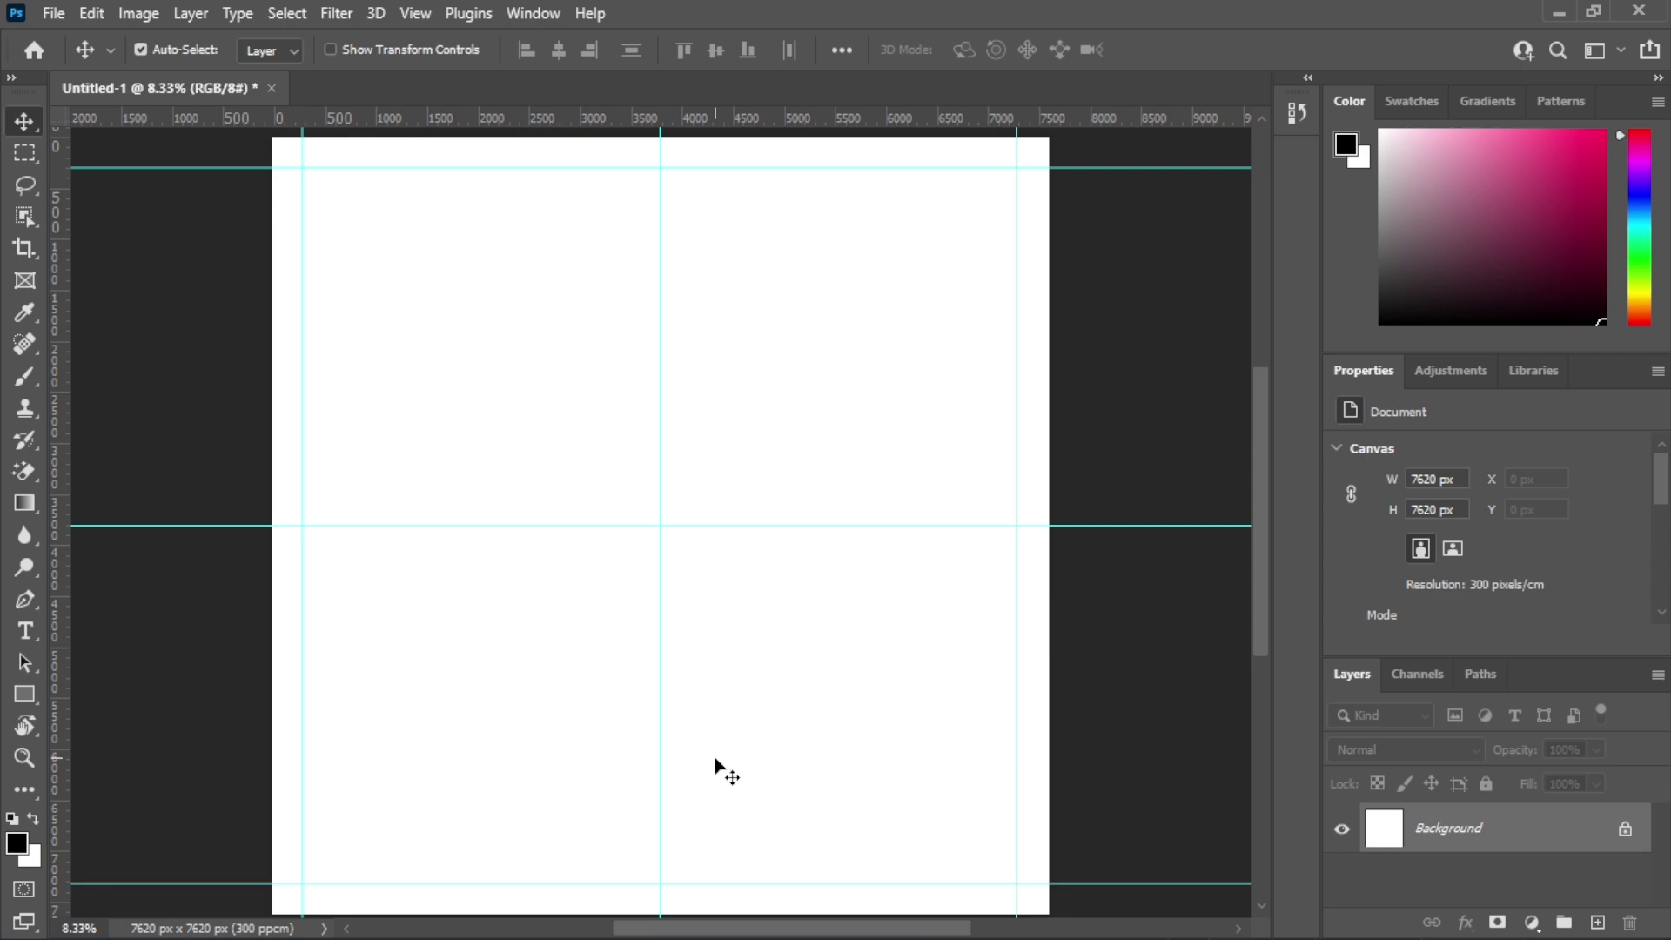
pyautogui.hotkey('ctrl', ';')
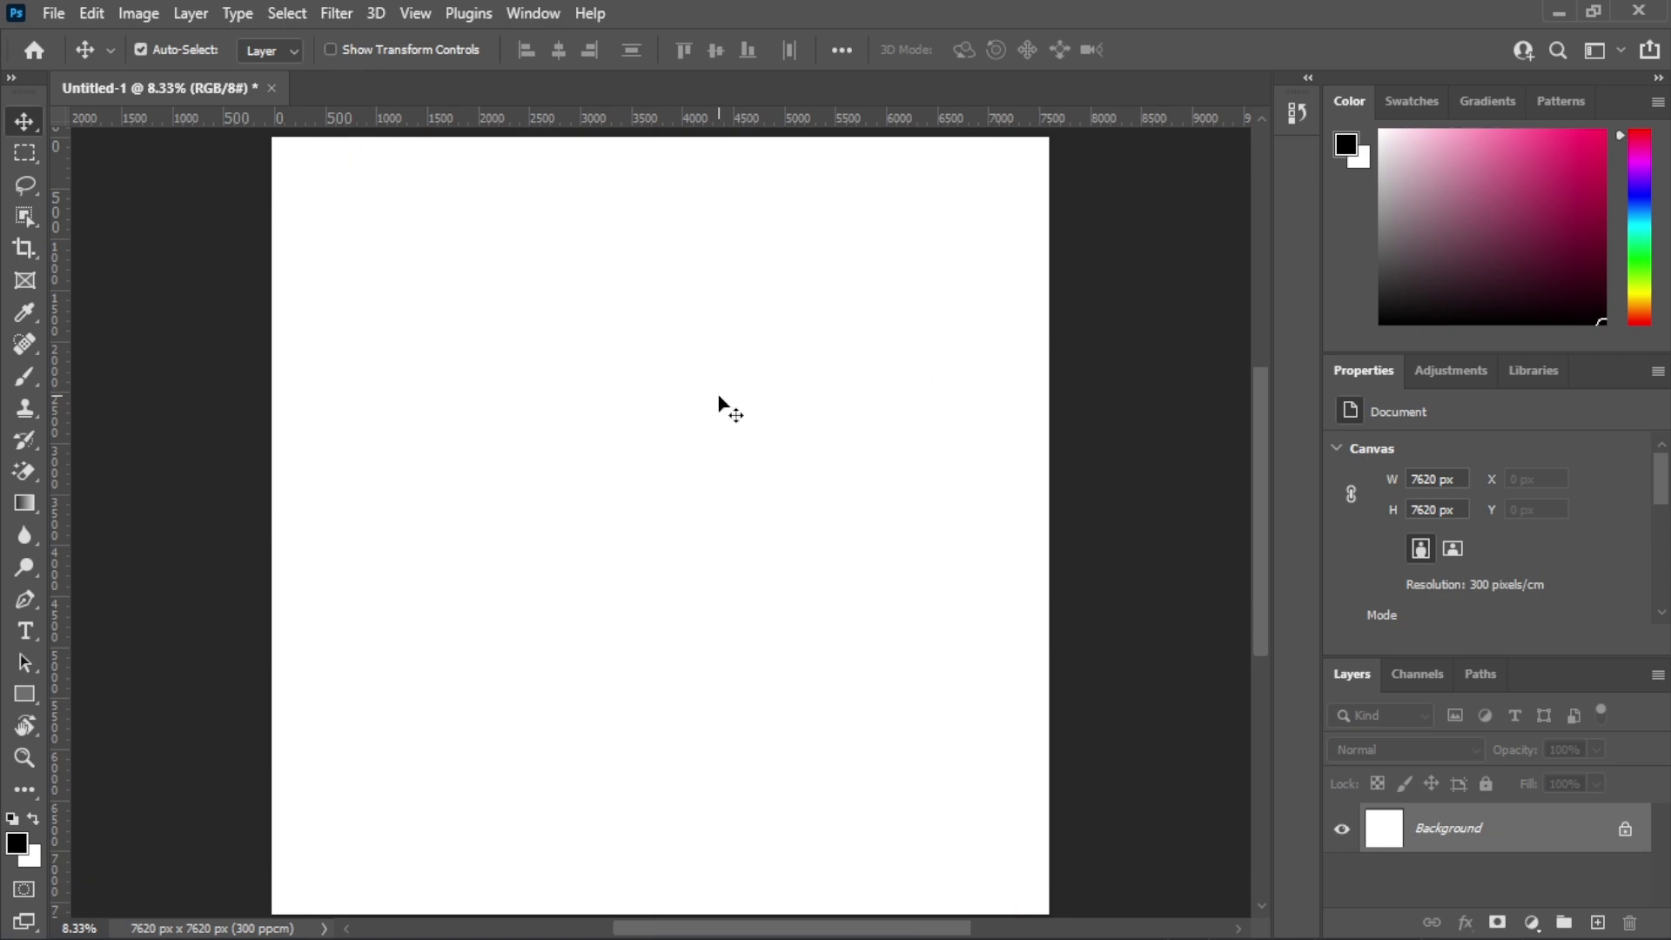
pyautogui.hotkey('ctrl', ';')
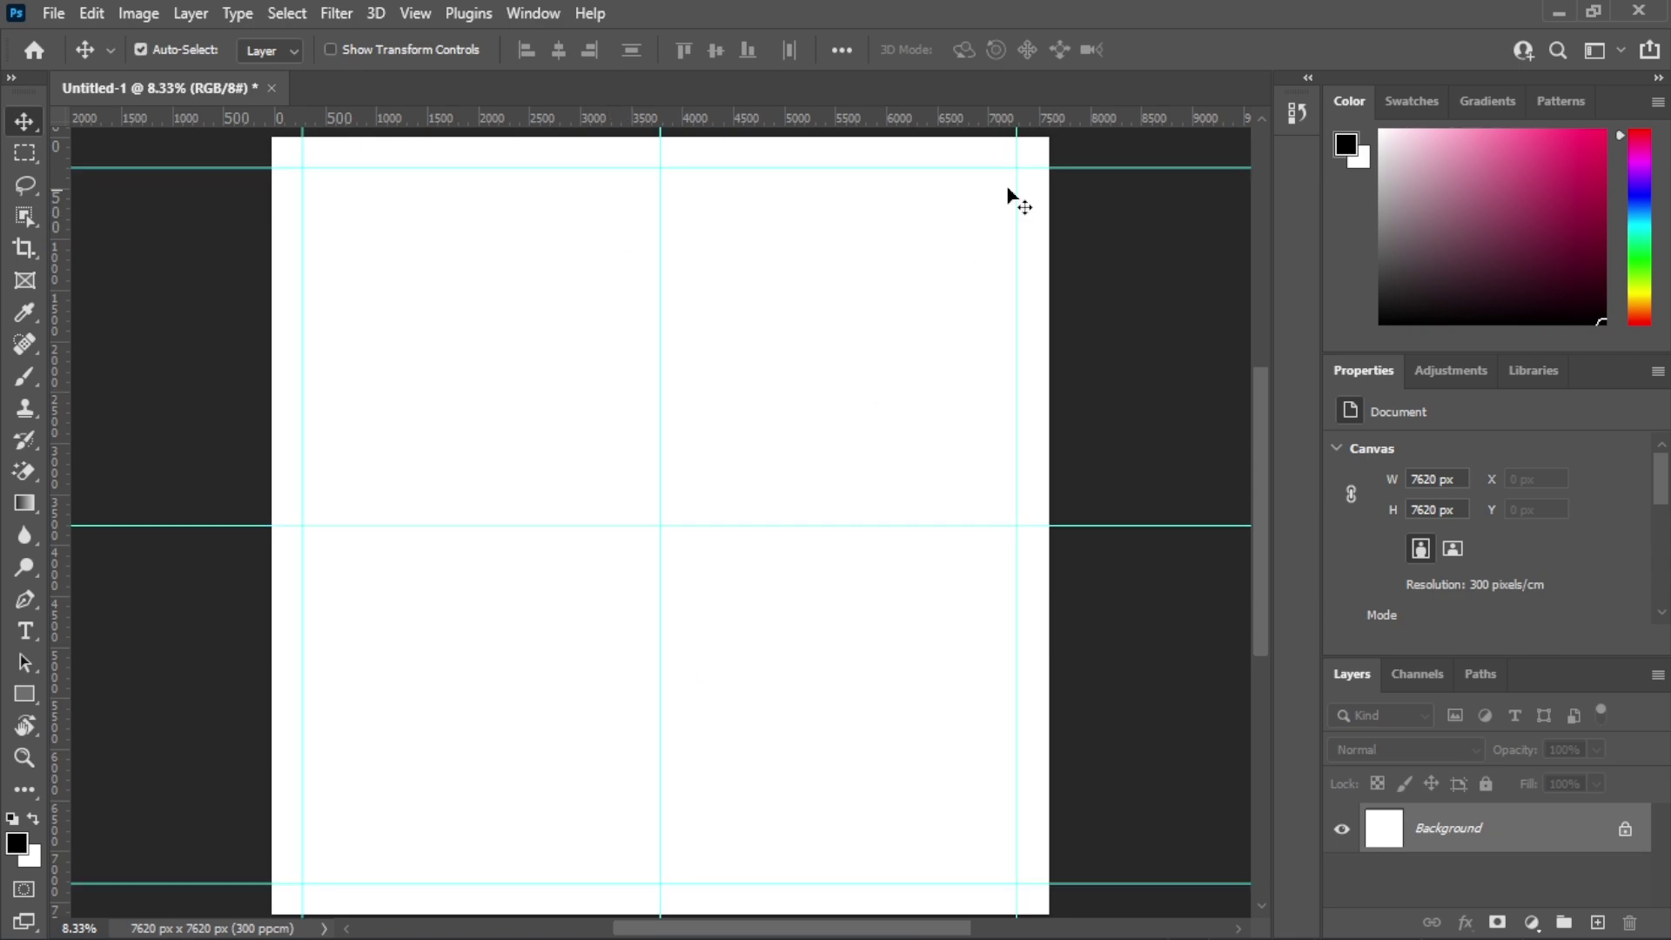